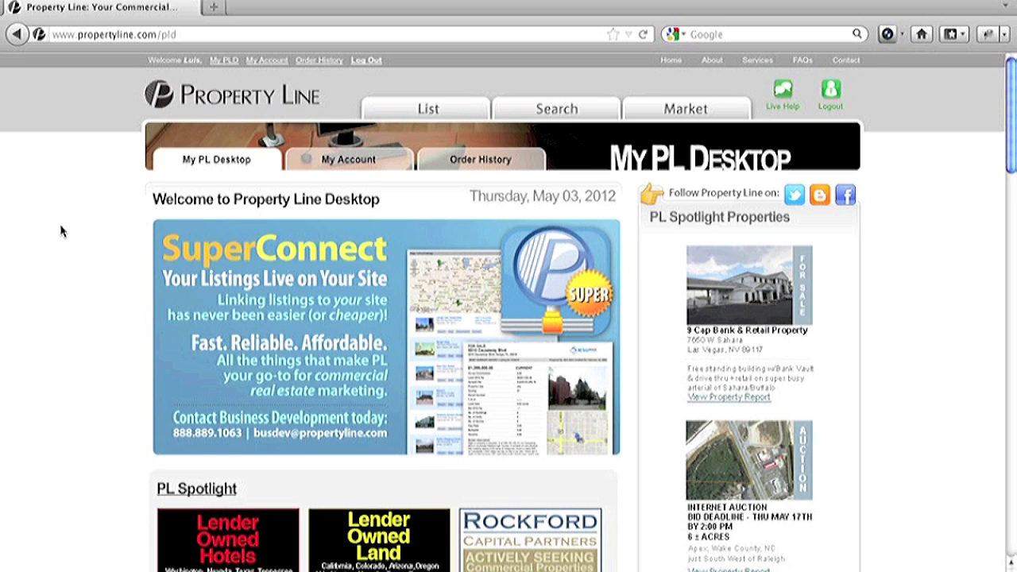
- Start a new sale property listing under Business Opportunities and Office, with sub-categories Business Opportunities (Other) and Office Building
{"action": "left_click", "coordinate": [419, 109]}
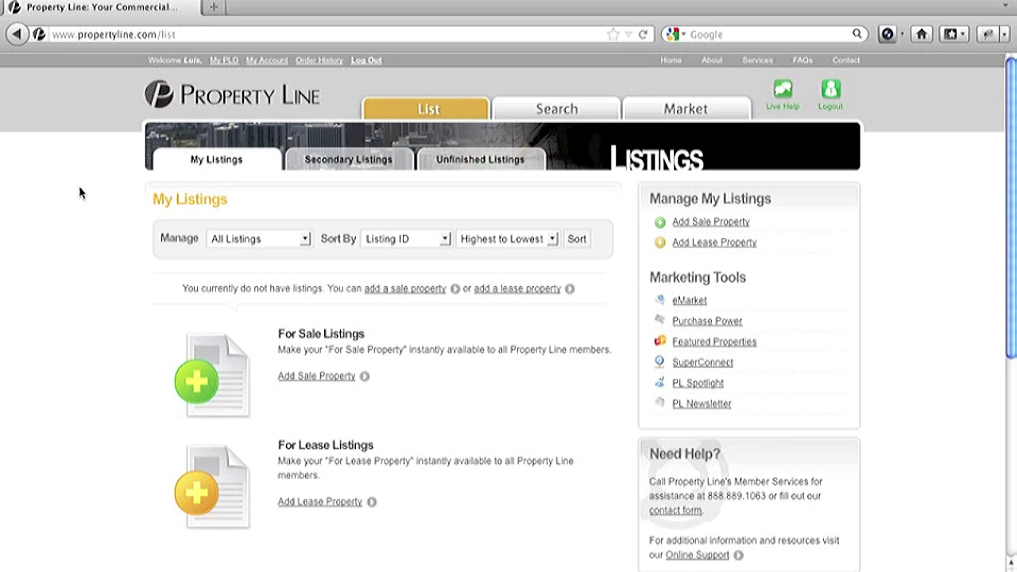
{"action": "left_click", "coordinate": [318, 379]}
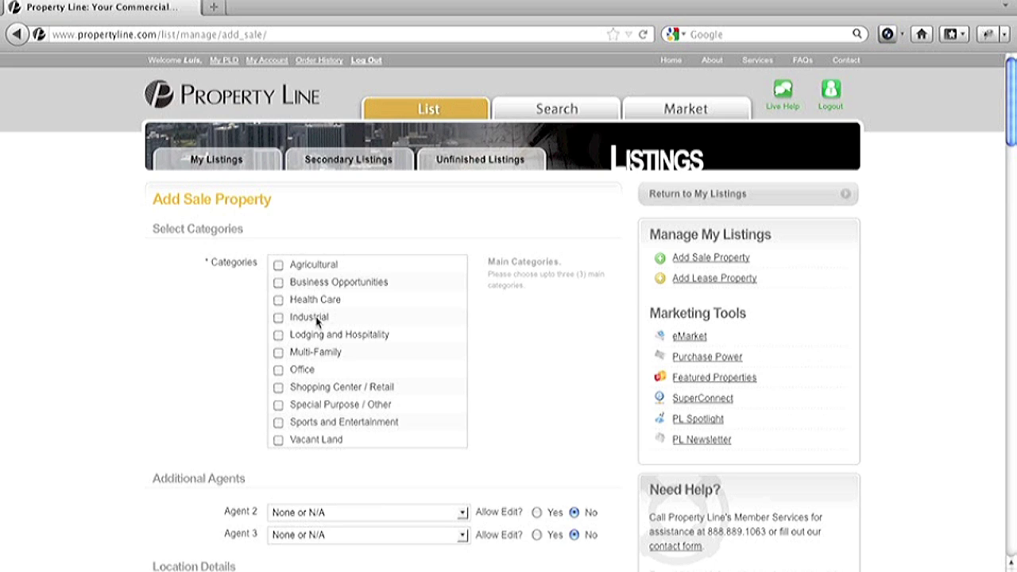
{"action": "left_click", "coordinate": [279, 283]}
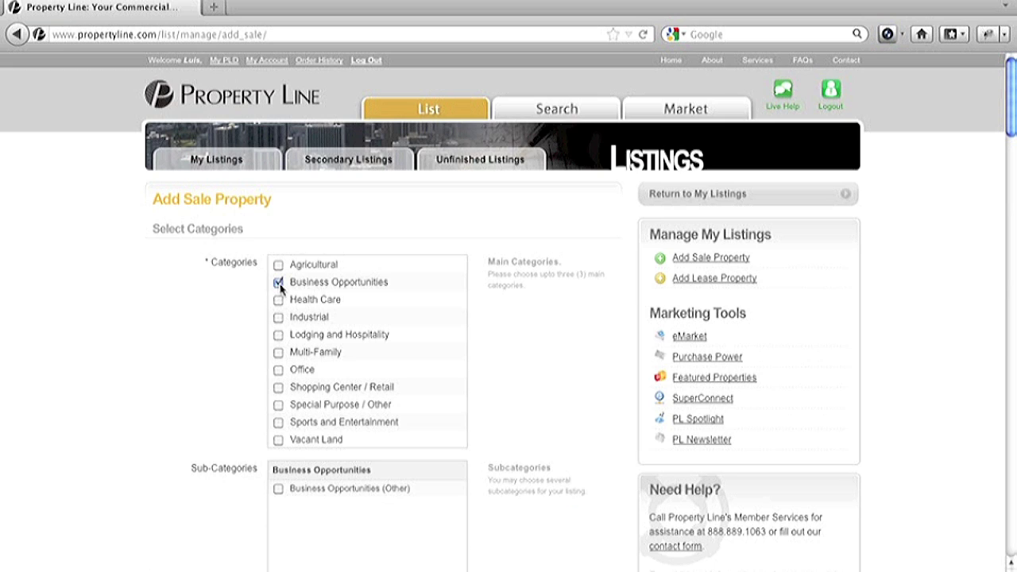
{"action": "left_click", "coordinate": [278, 372]}
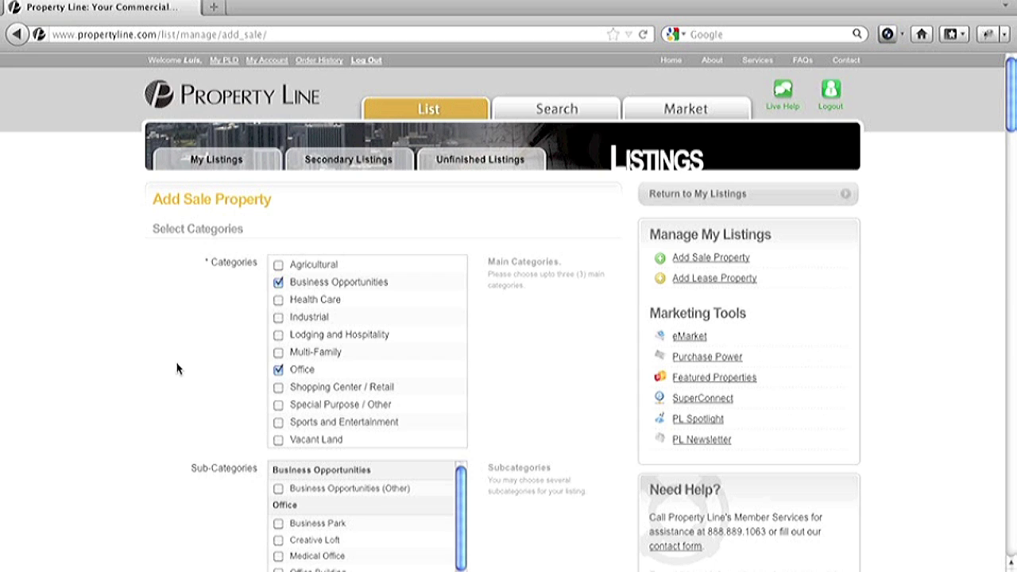
{"action": "scroll", "coordinate": [177, 368], "scroll_direction": "down", "scroll_amount": 3}
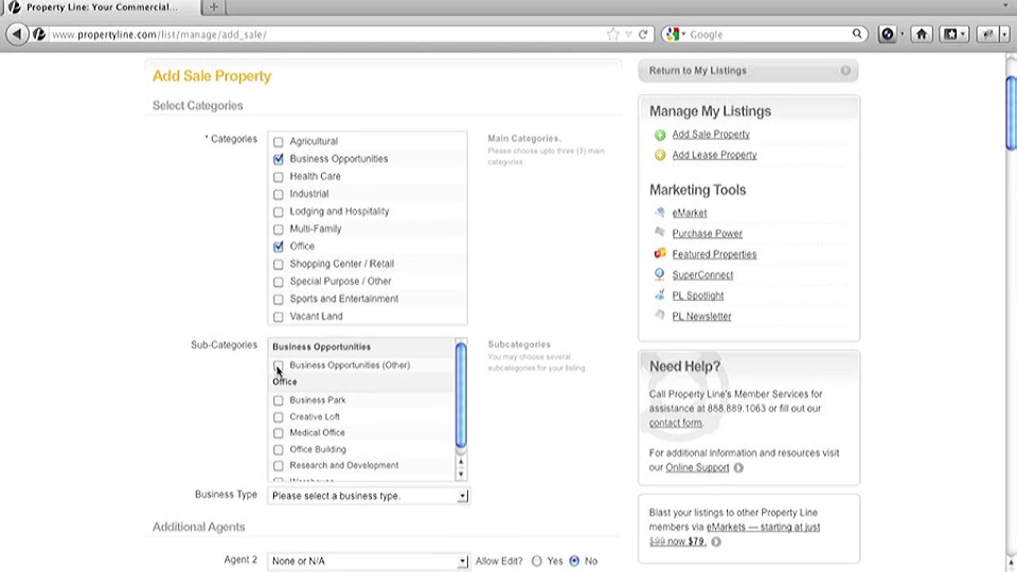
{"action": "left_click", "coordinate": [278, 450]}
- Set the listing's business type to Miscellaneous under Manufacturing Businesses
{"action": "scroll", "coordinate": [116, 394], "scroll_direction": "down", "scroll_amount": 3}
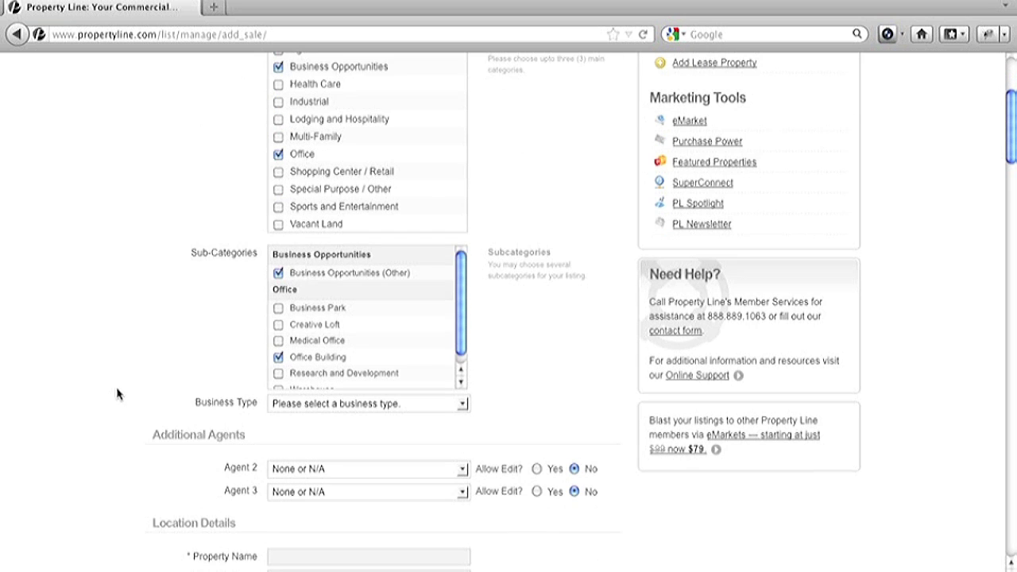
{"action": "left_click", "coordinate": [461, 404]}
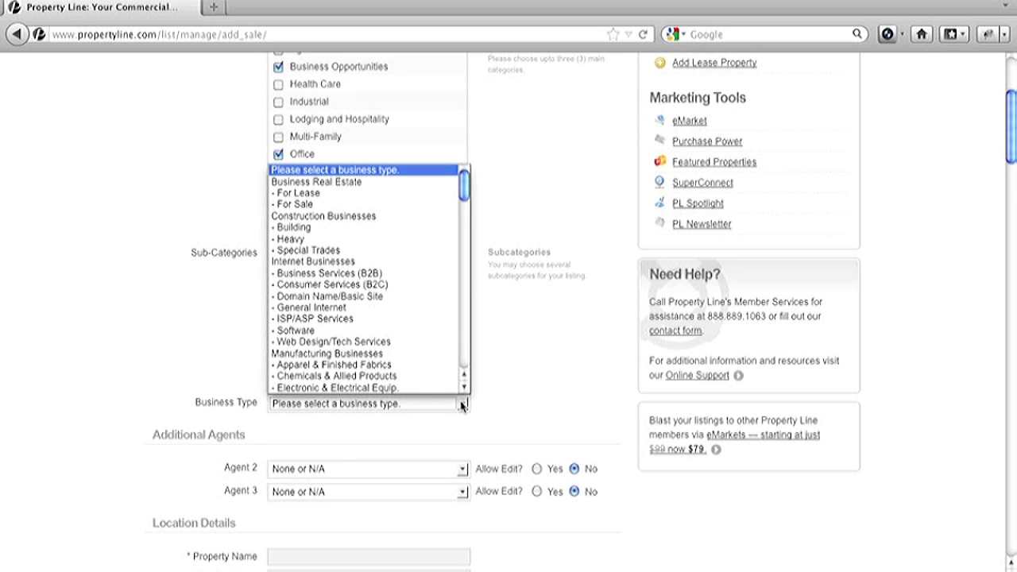
{"action": "scroll", "coordinate": [403, 290], "scroll_direction": "down", "scroll_amount": 3}
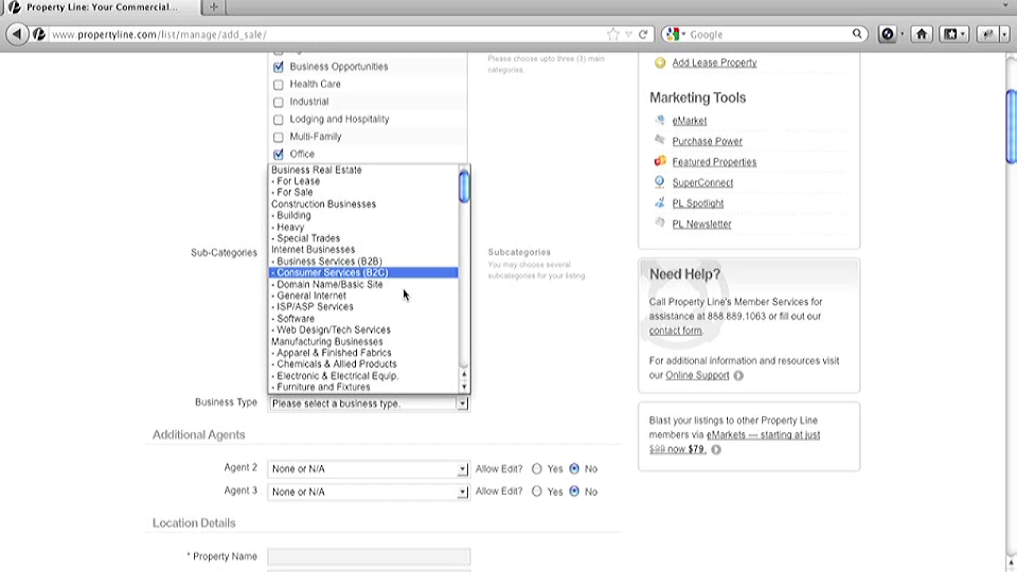
{"action": "scroll", "coordinate": [403, 294], "scroll_direction": "down", "scroll_amount": 5}
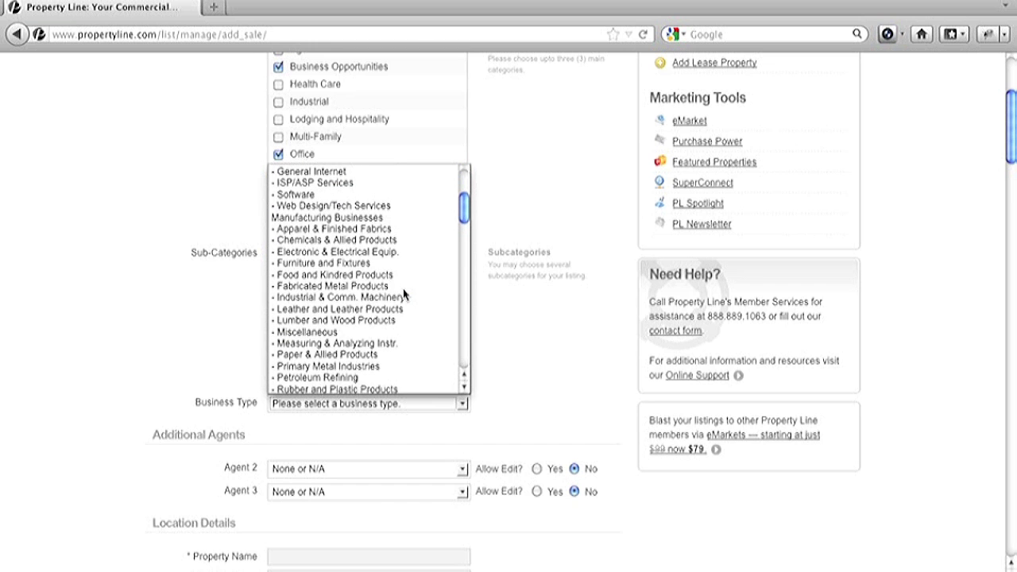
{"action": "scroll", "coordinate": [404, 295], "scroll_direction": "down", "scroll_amount": 6}
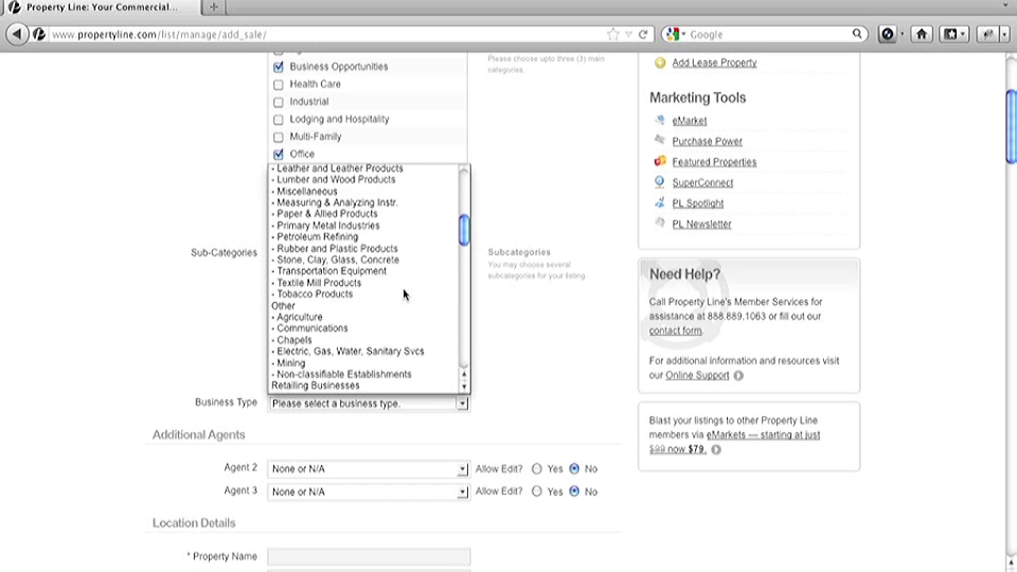
{"action": "scroll", "coordinate": [404, 294], "scroll_direction": "up", "scroll_amount": 12}
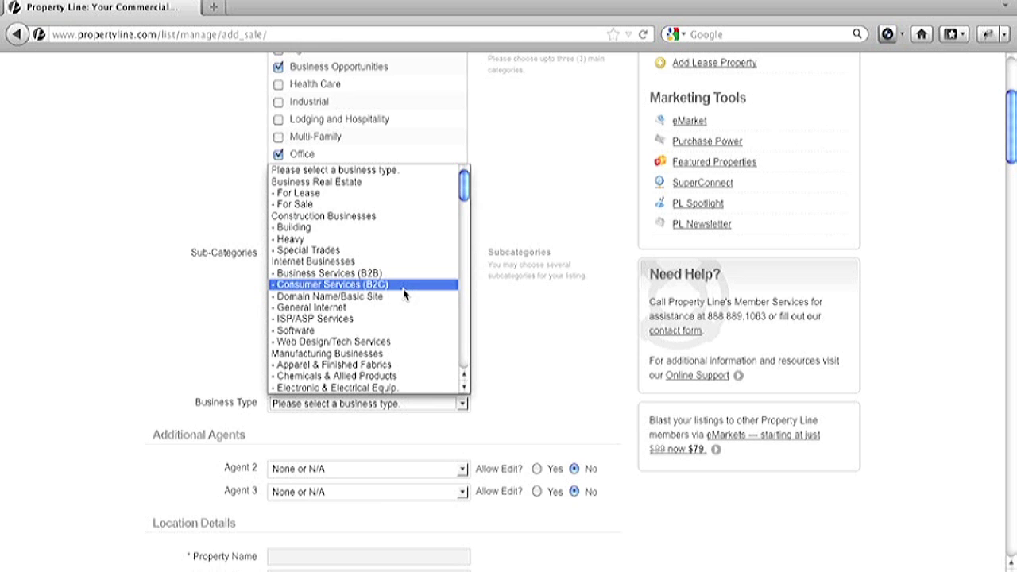
{"action": "scroll", "coordinate": [403, 292], "scroll_direction": "down", "scroll_amount": 4}
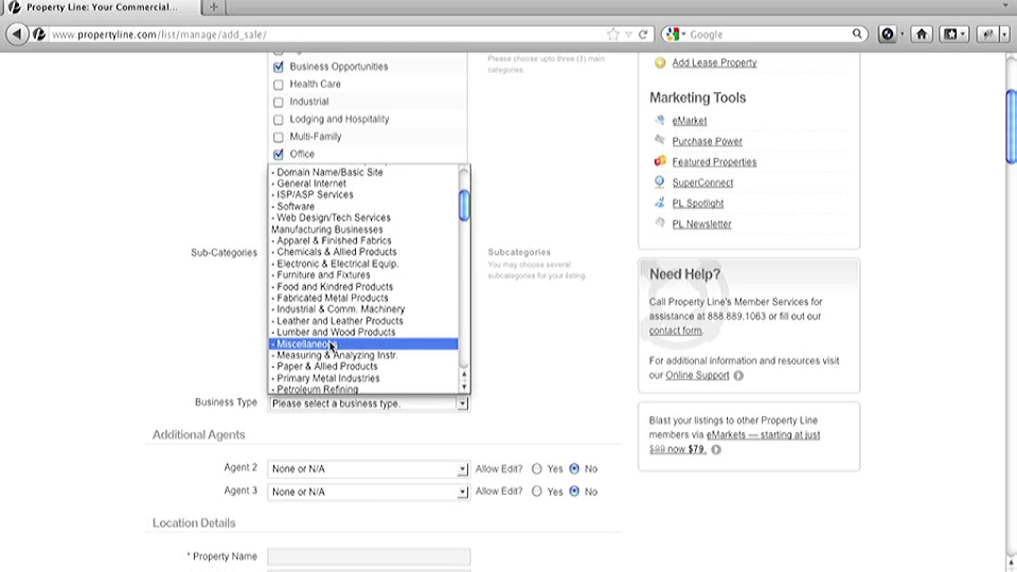
{"action": "left_click", "coordinate": [331, 345]}
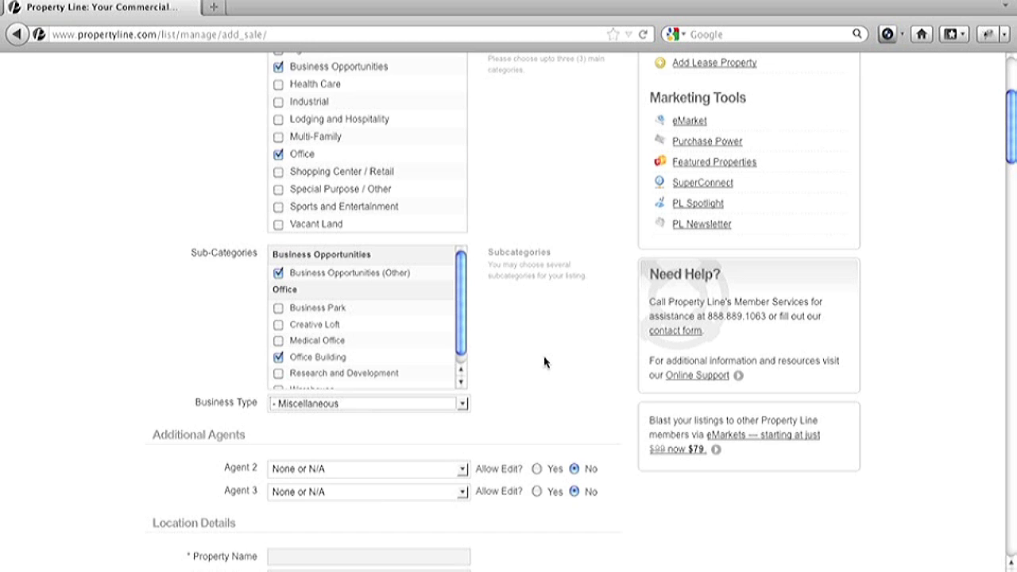
- Look through the agents available for Agent 2 without assigning one
{"action": "scroll", "coordinate": [544, 362], "scroll_direction": "down", "scroll_amount": 3}
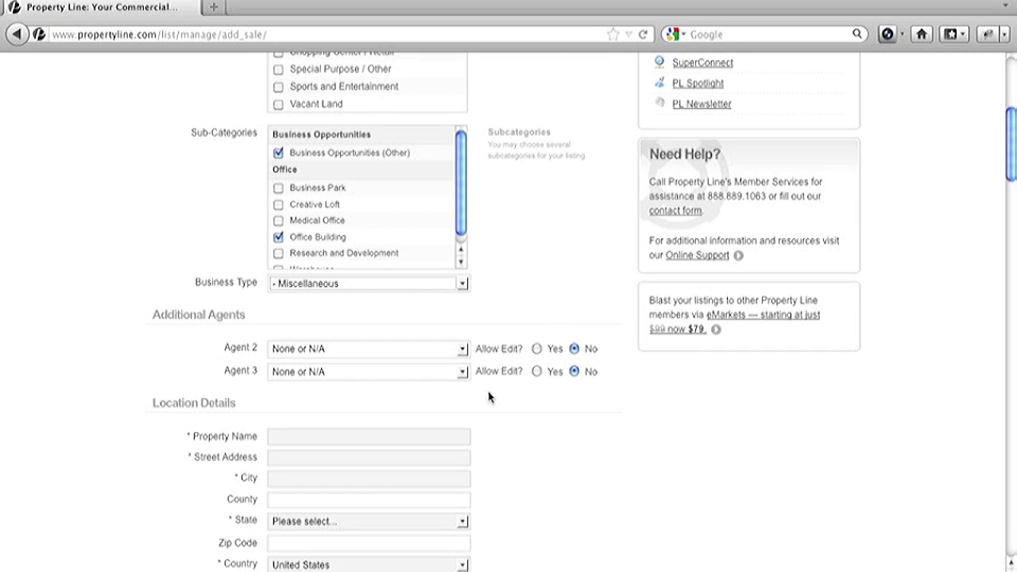
{"action": "left_click", "coordinate": [462, 351]}
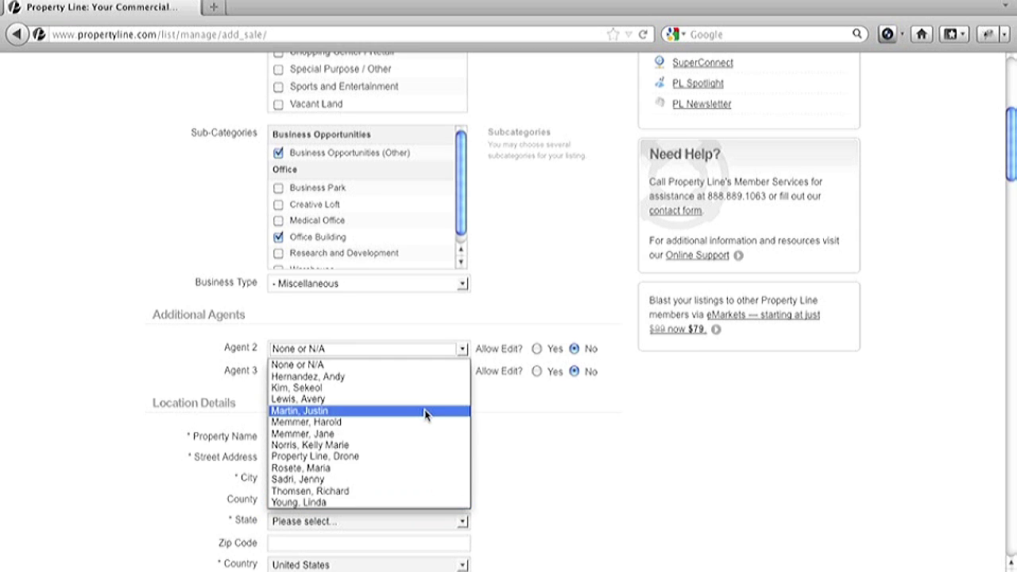
{"action": "left_click", "coordinate": [524, 407]}
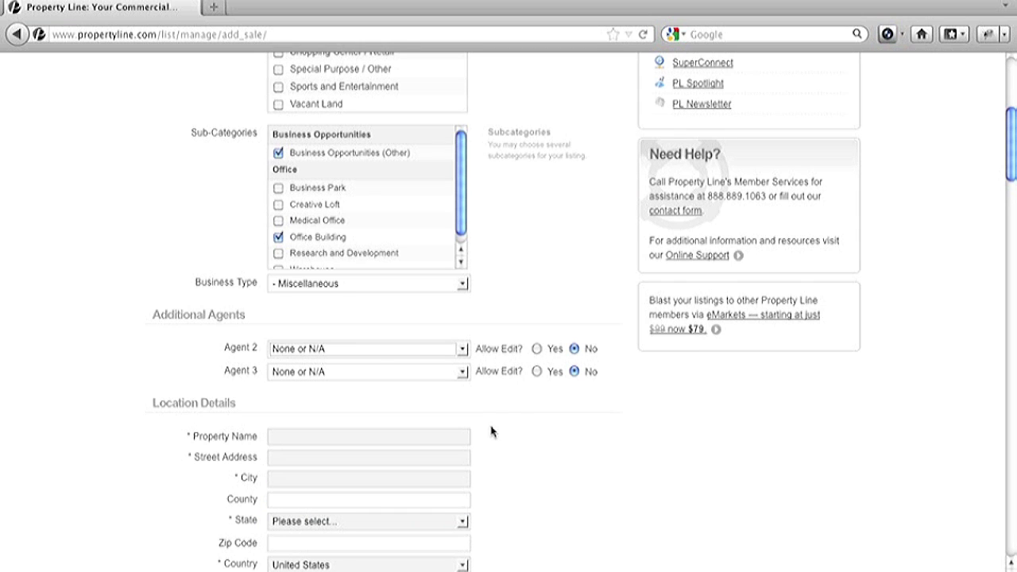
- Name the property Sale Property One and enter its street address, with Los Angeles as the city
{"action": "scroll", "coordinate": [521, 421], "scroll_direction": "down", "scroll_amount": 3}
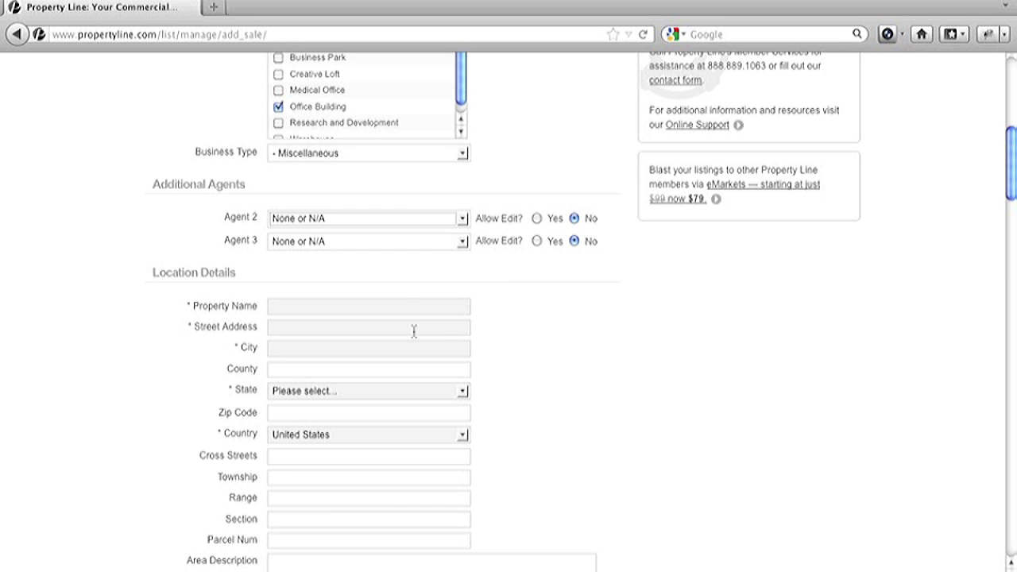
{"action": "left_click", "coordinate": [407, 305]}
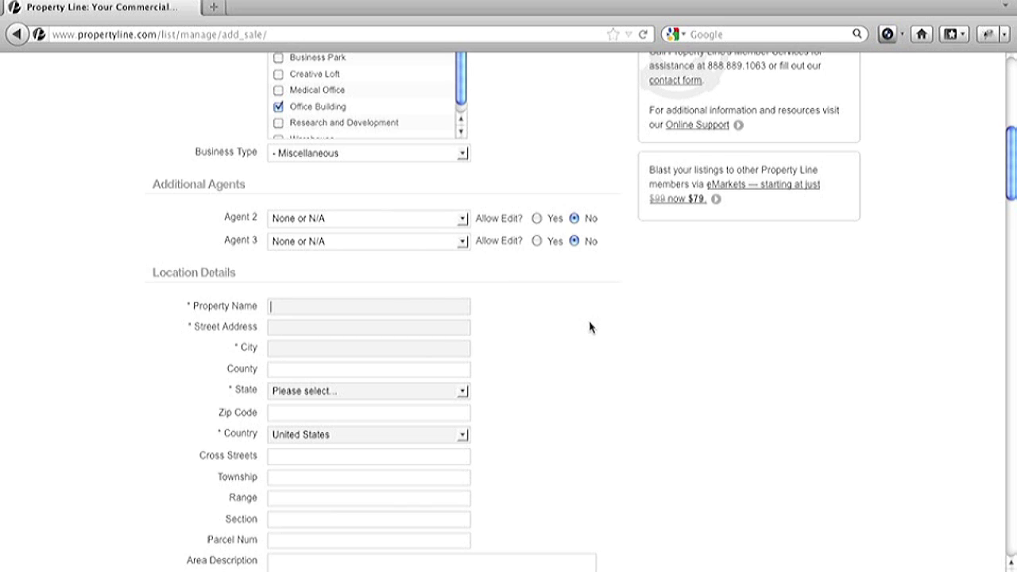
{"action": "type", "text": "Sale"}
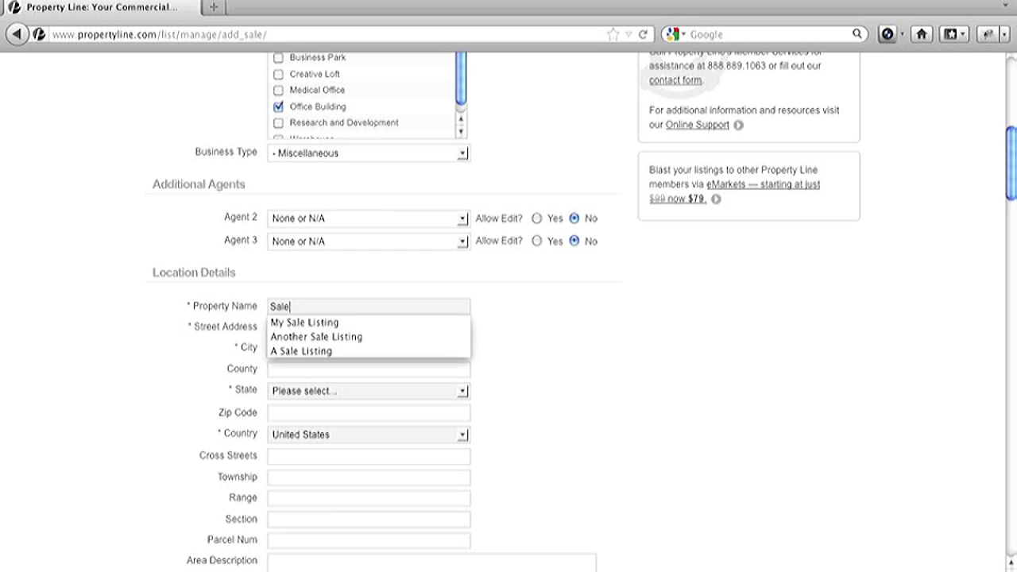
{"action": "type", "text": " Property One"}
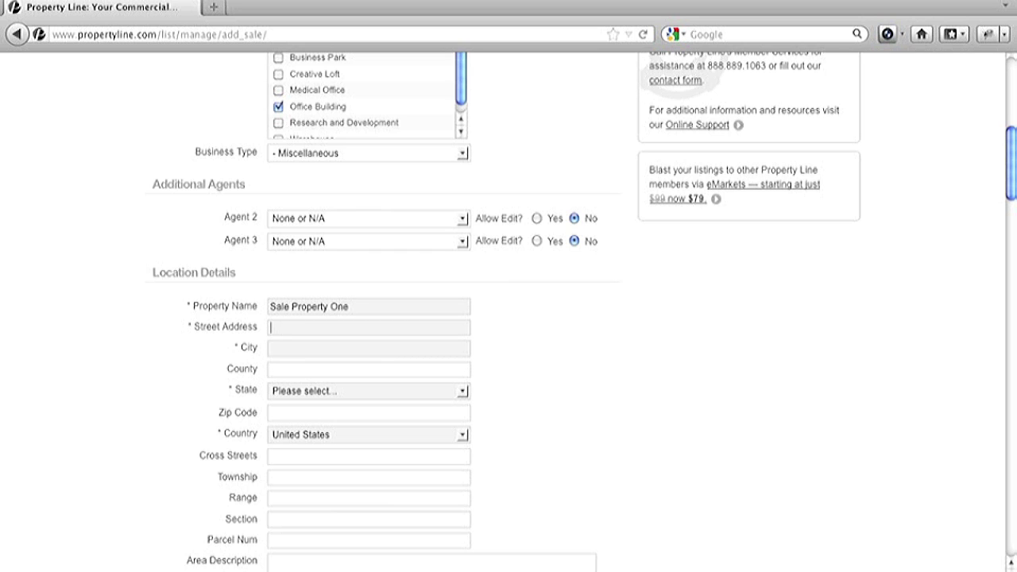
{"action": "type", "text": "1234"}
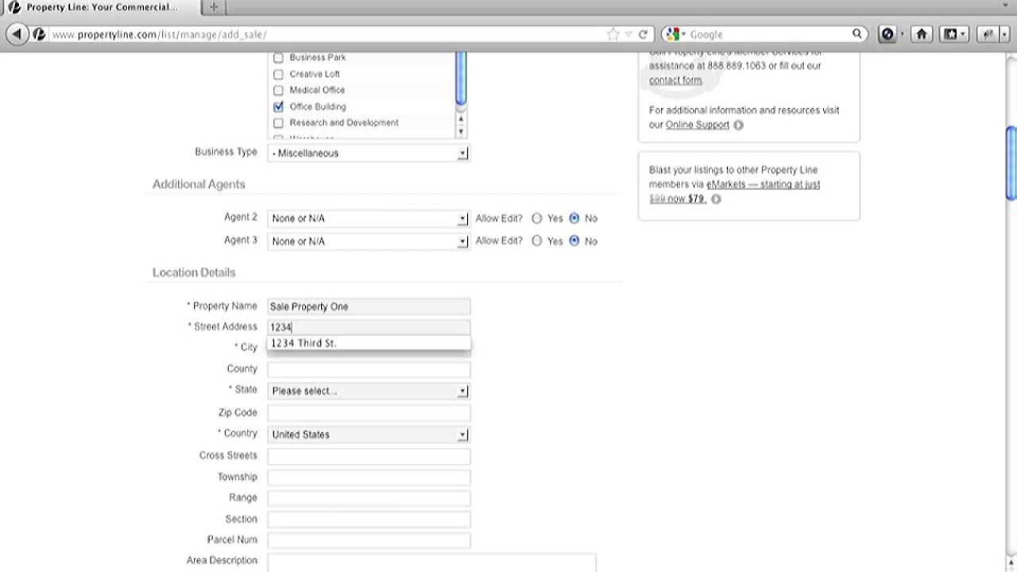
{"action": "type", "text": " First St"}
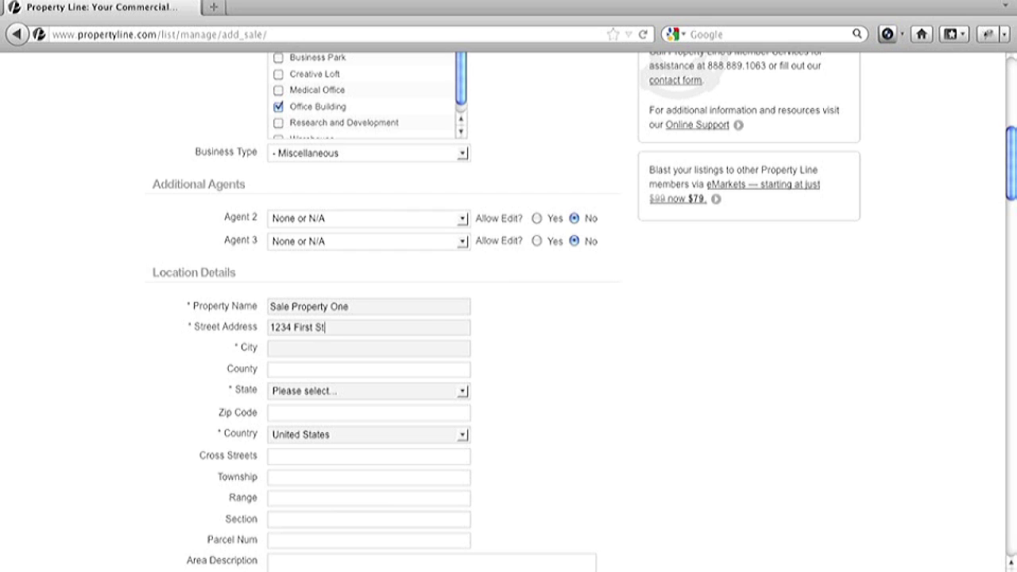
{"action": "type", "text": "."}
{"action": "key", "text": "Tab"}
{"action": "type", "text": "Los Angeles"}
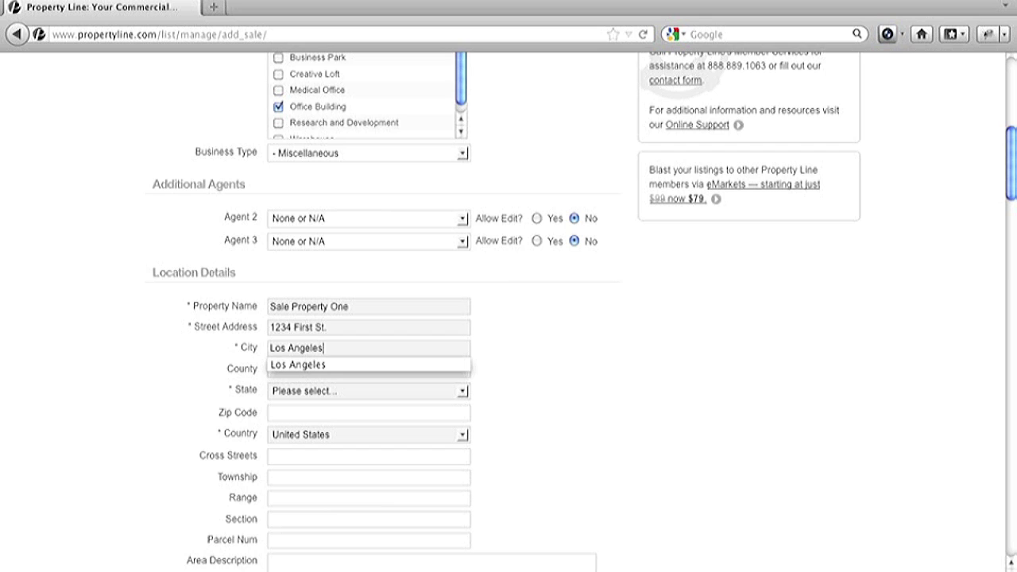
- Leave the county empty, set the property's state to California and enter its zip code
{"action": "key", "text": "Tab"}
{"action": "key", "text": "Tab"}
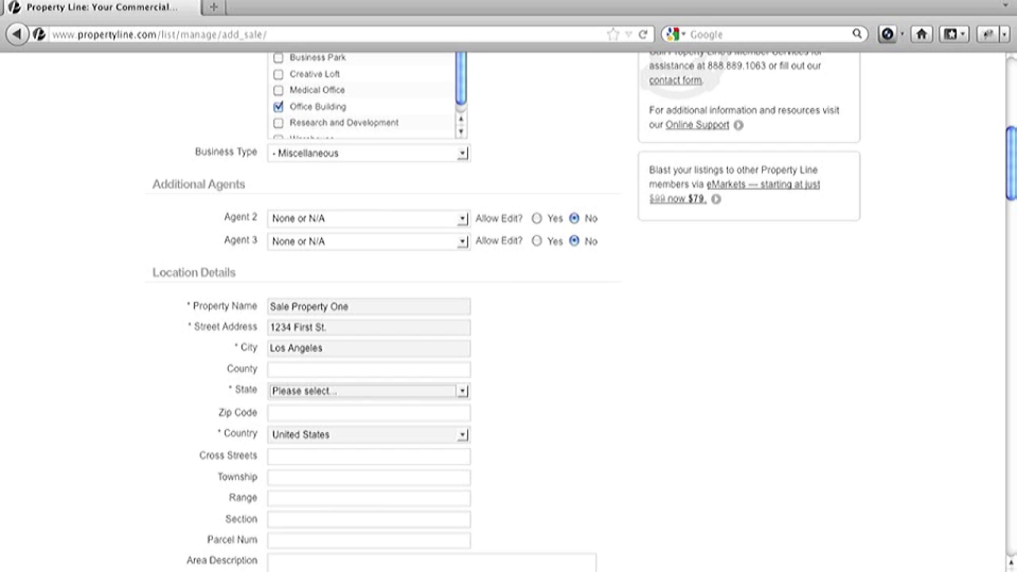
{"action": "left_click", "coordinate": [467, 392]}
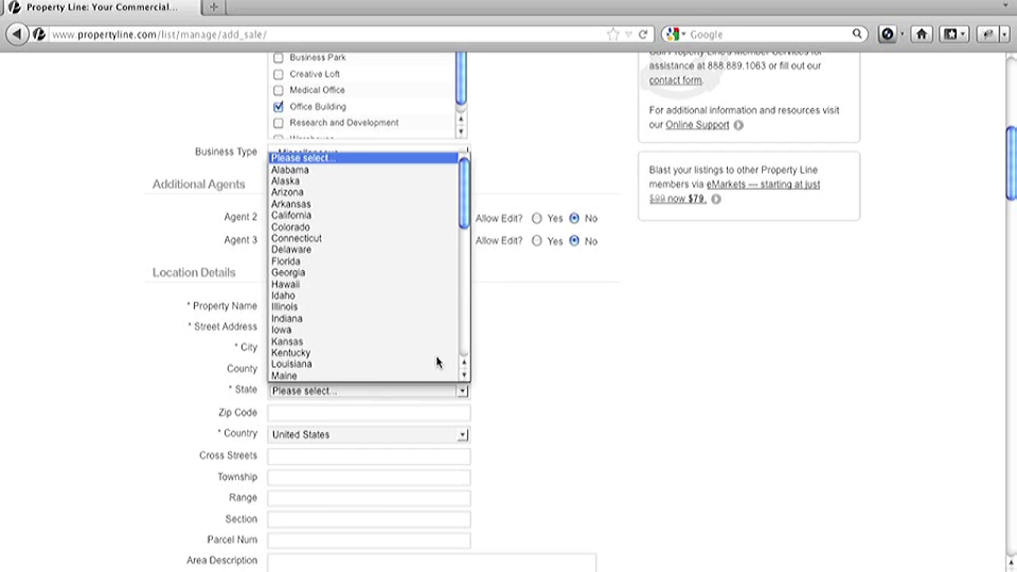
{"action": "left_click", "coordinate": [368, 217]}
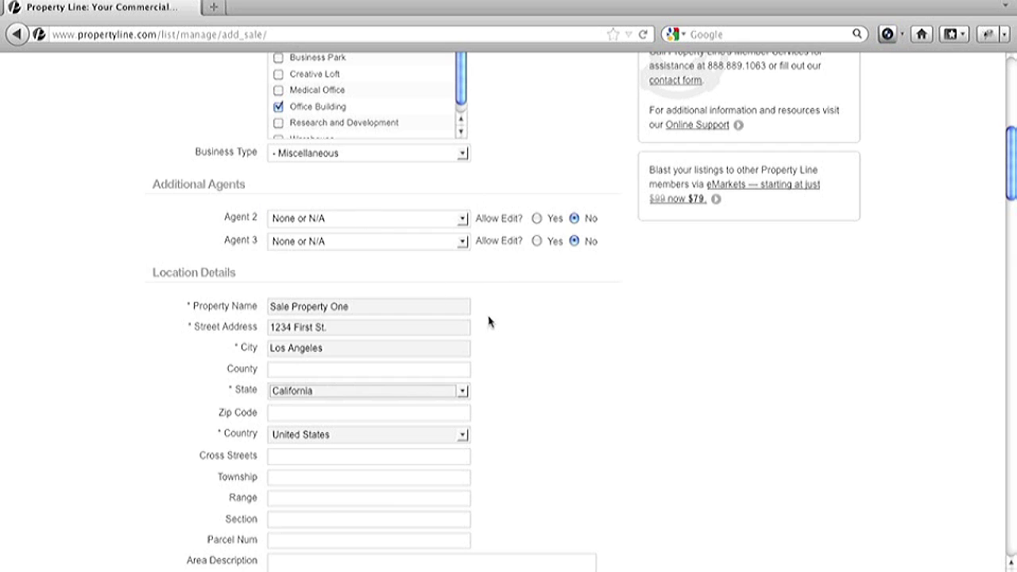
{"action": "left_click", "coordinate": [341, 412]}
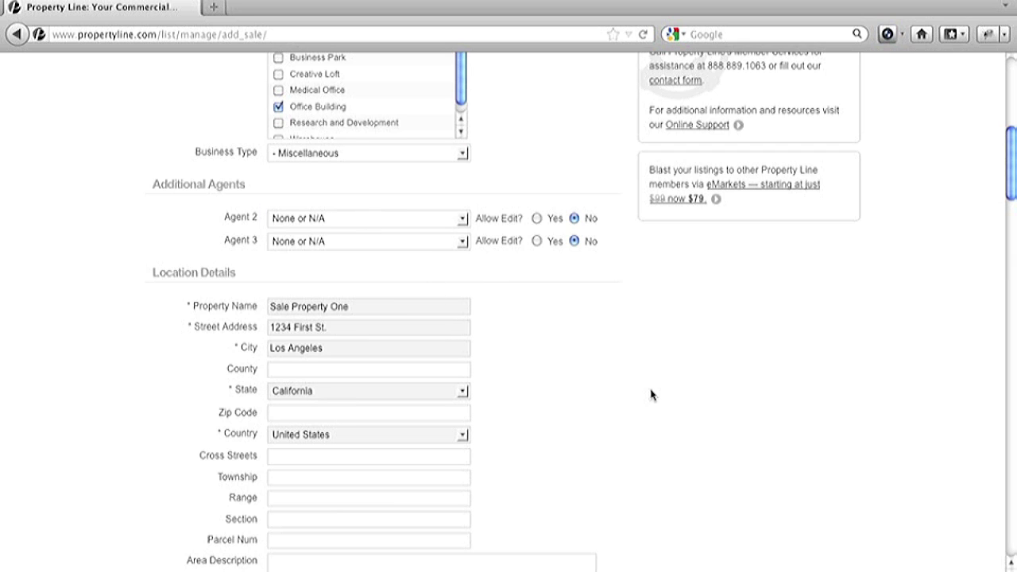
{"action": "type", "text": "98765"}
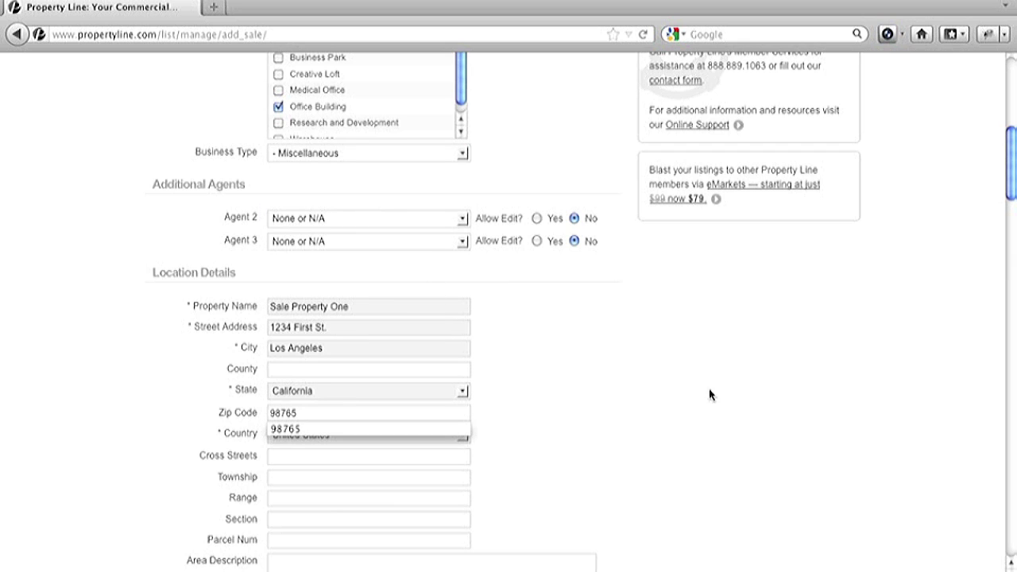
{"action": "left_click", "coordinate": [568, 395]}
- Enter "Nice area of town." as the area description in the location details
{"action": "scroll", "coordinate": [556, 401], "scroll_direction": "down", "scroll_amount": 2}
{"action": "scroll", "coordinate": [555, 402], "scroll_direction": "down", "scroll_amount": 1}
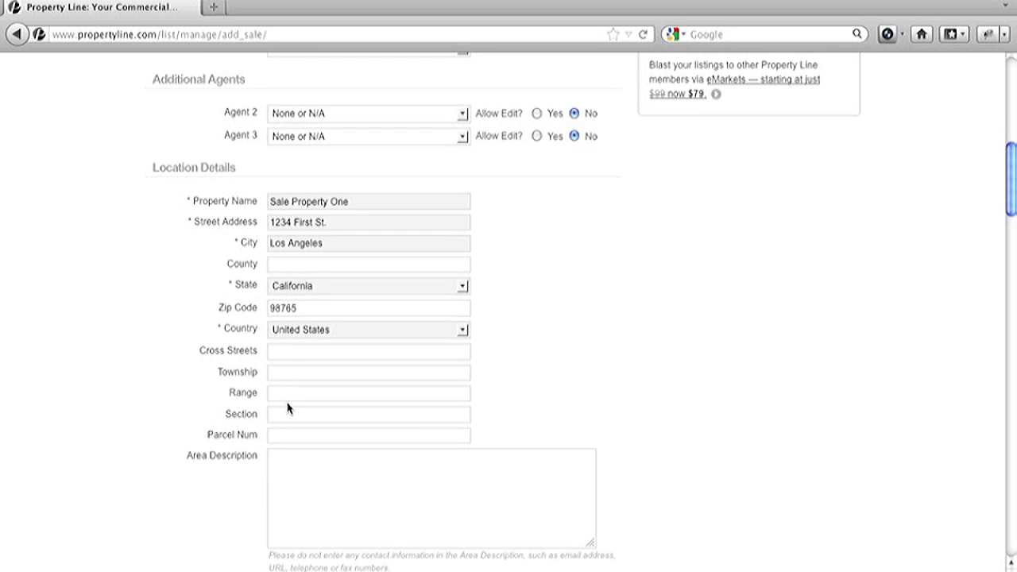
{"action": "left_click", "coordinate": [297, 461]}
{"action": "type", "text": "Nice area of town."}
- Enter a land size of 120000 square feet, a building area of 75000 square feet and 1 building in the general information
{"action": "scroll", "coordinate": [697, 341], "scroll_direction": "down", "scroll_amount": 5}
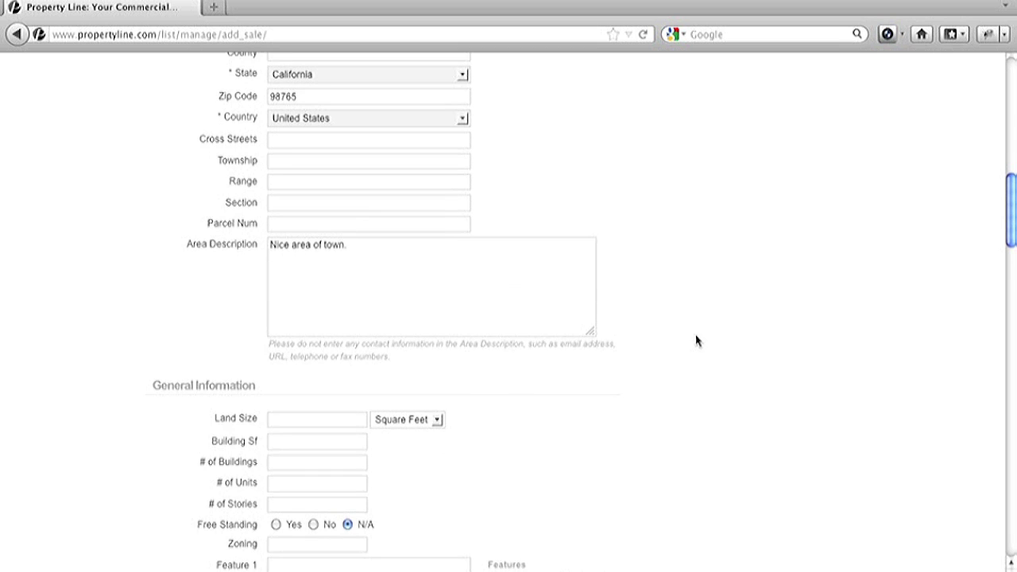
{"action": "scroll", "coordinate": [697, 340], "scroll_direction": "down", "scroll_amount": 4}
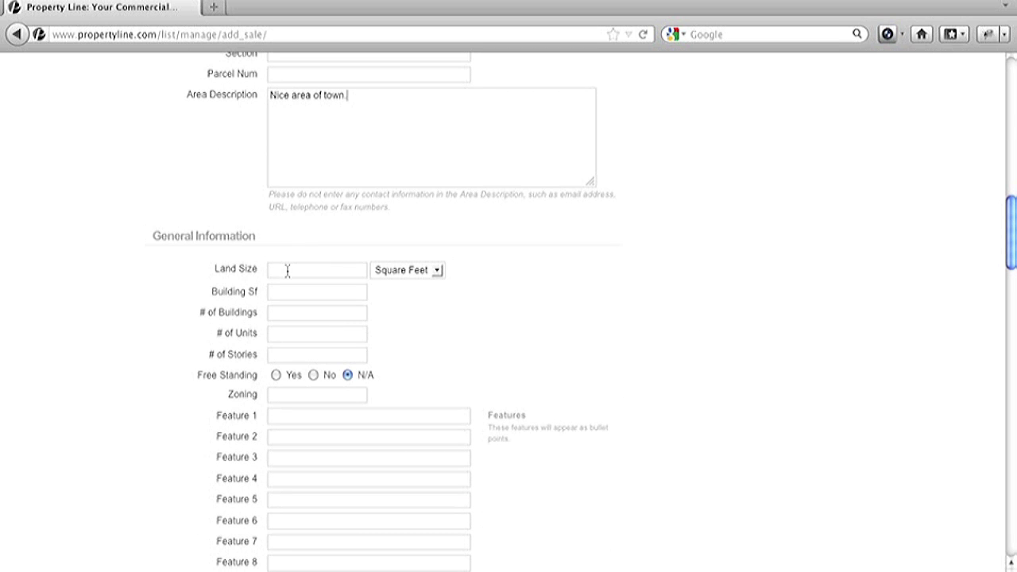
{"action": "left_click", "coordinate": [436, 272]}
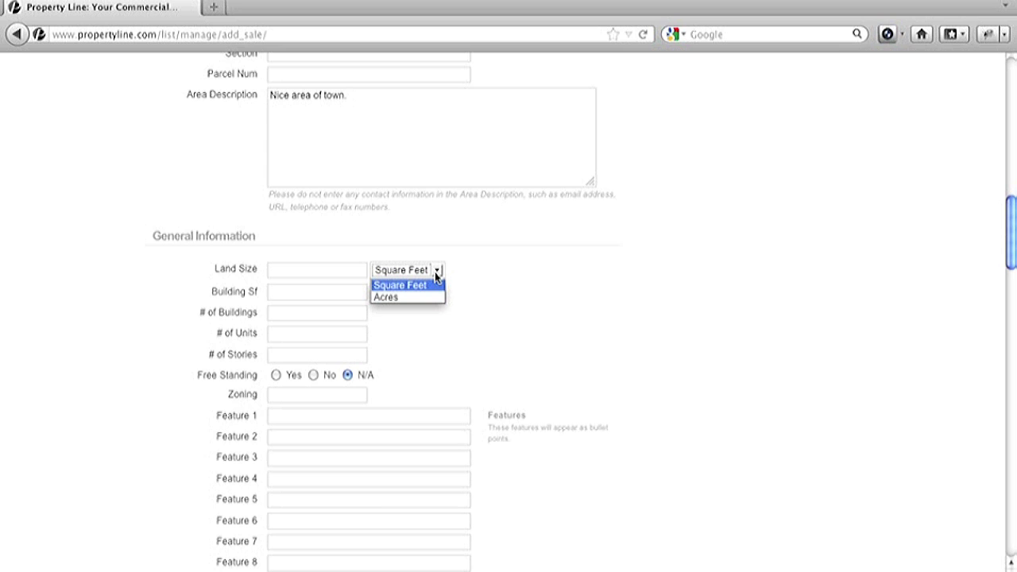
{"action": "left_click", "coordinate": [493, 278]}
{"action": "left_click", "coordinate": [347, 273]}
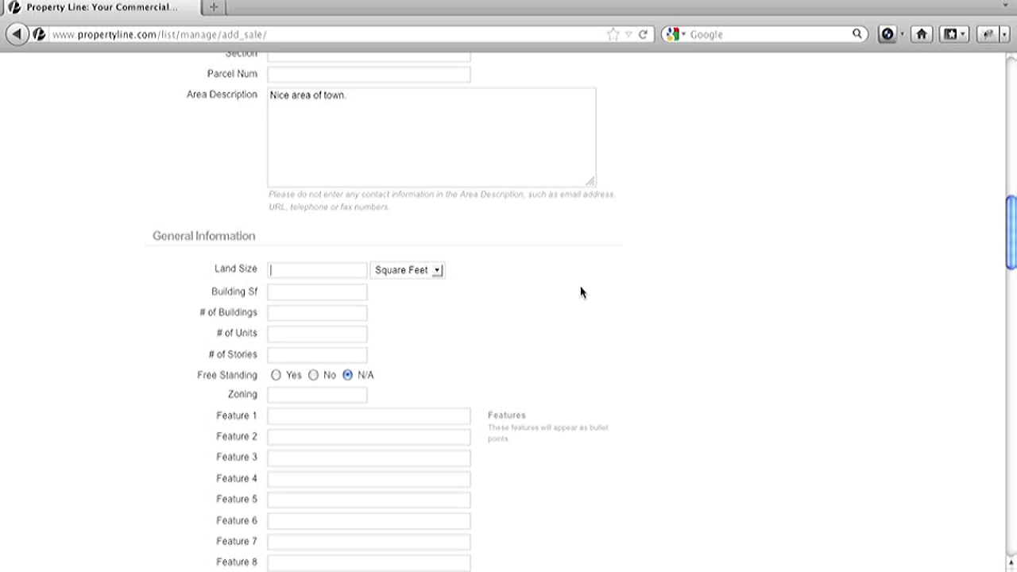
{"action": "type", "text": "120000"}
{"action": "left_click", "coordinate": [326, 294]}
{"action": "type", "text": "75000"}
{"action": "left_click", "coordinate": [317, 313]}
{"action": "type", "text": "1"}
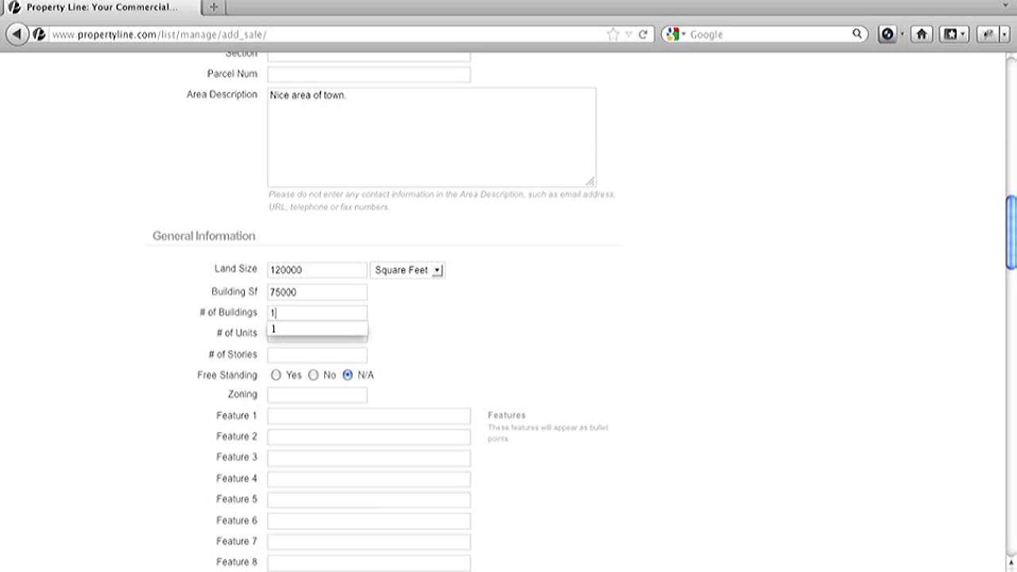
{"action": "key", "text": "Tab"}
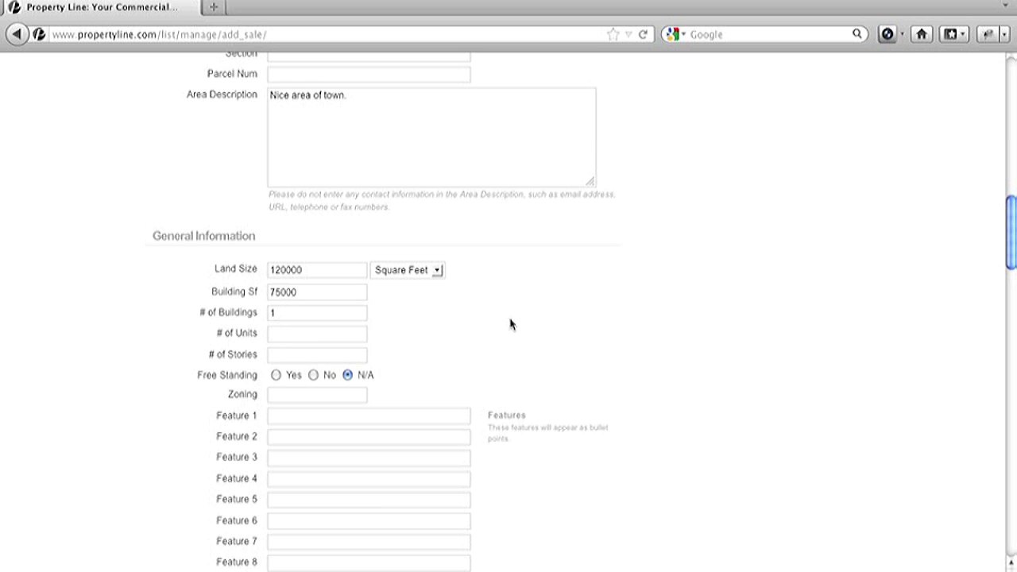
- Enter 1 unit and 2 stories in the general information and mark the property as free standing
{"action": "type", "text": "1"}
{"action": "left_click", "coordinate": [293, 355]}
{"action": "type", "text": "2"}
{"action": "left_click", "coordinate": [275, 376]}
- Enter "Covered Parking" as the property's first feature
{"action": "scroll", "coordinate": [461, 385], "scroll_direction": "down", "scroll_amount": 2}
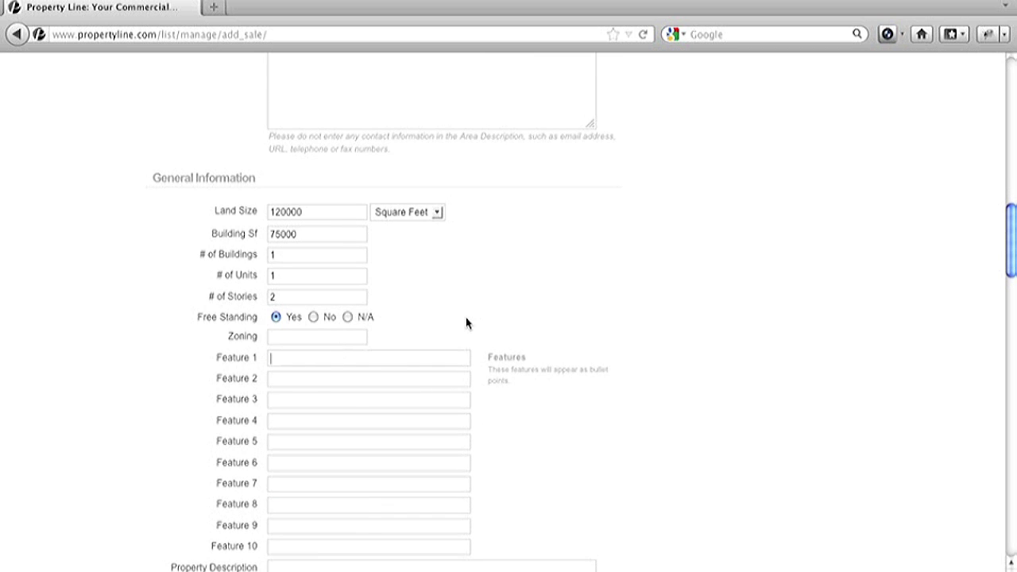
{"action": "type", "text": "Covered"}
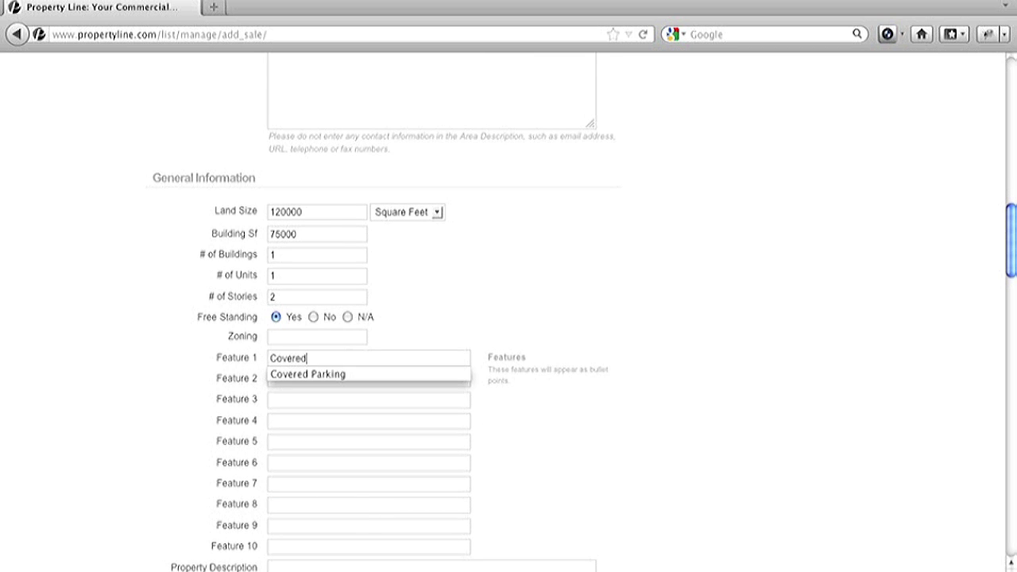
{"action": "type", "text": " Parking"}
{"action": "key", "text": "Escape"}
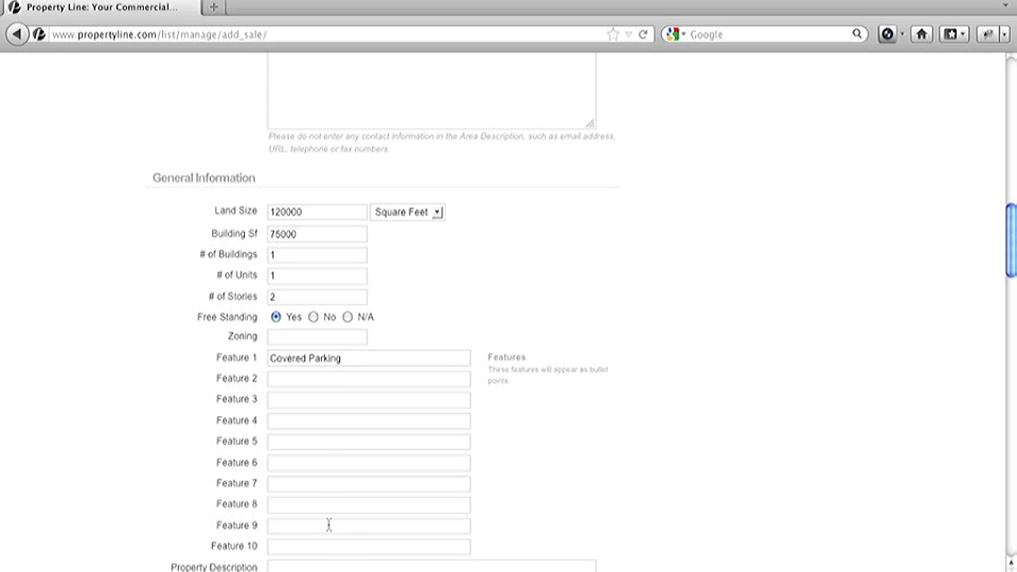
- Enter "This is for clients." as the client-viewing description and "This is for brokers." as the description for other brokers
{"action": "scroll", "coordinate": [713, 415], "scroll_direction": "down", "scroll_amount": 2}
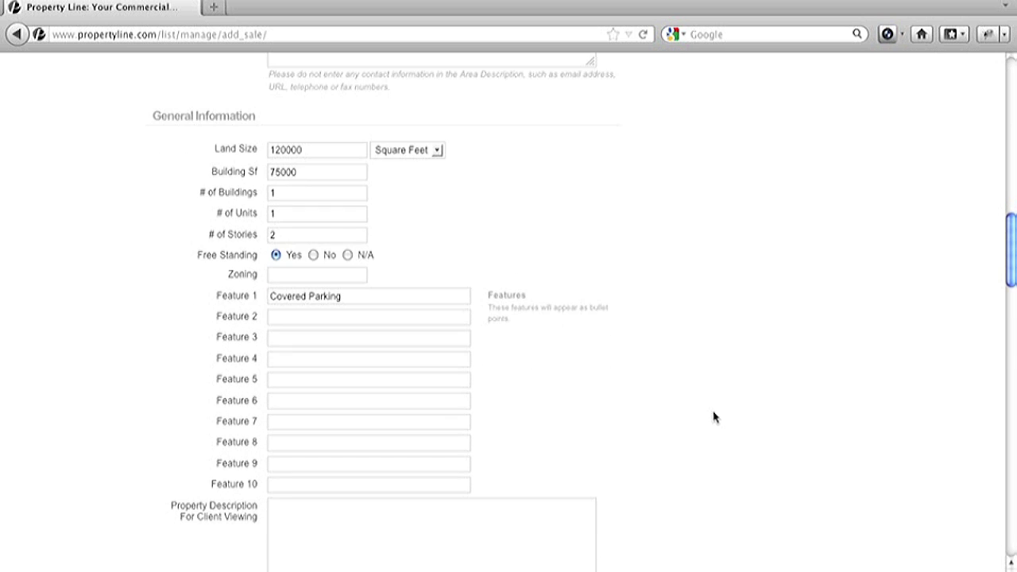
{"action": "scroll", "coordinate": [713, 416], "scroll_direction": "down", "scroll_amount": 7}
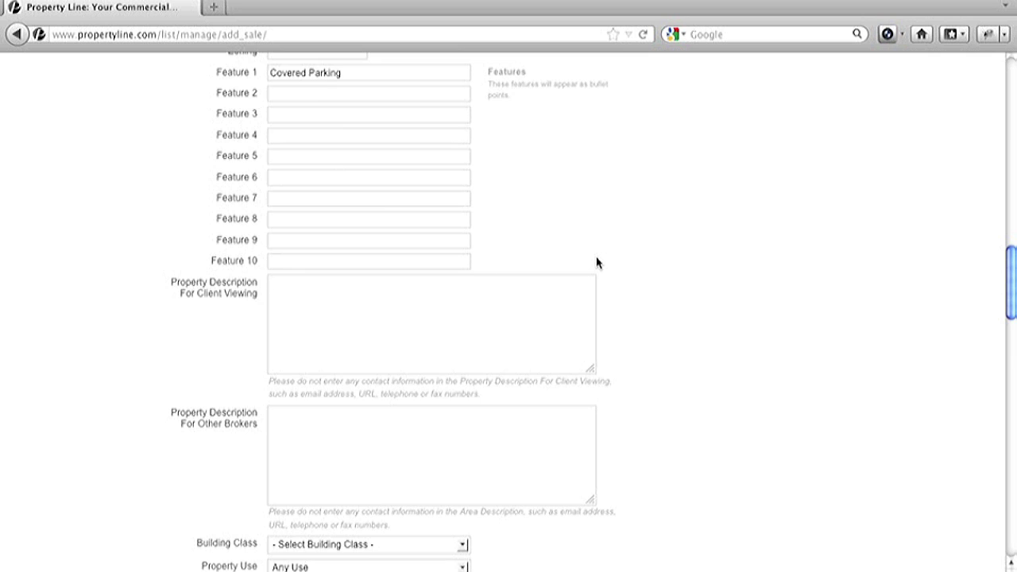
{"action": "type", "text": "This is for clients."}
{"action": "left_click", "coordinate": [341, 420]}
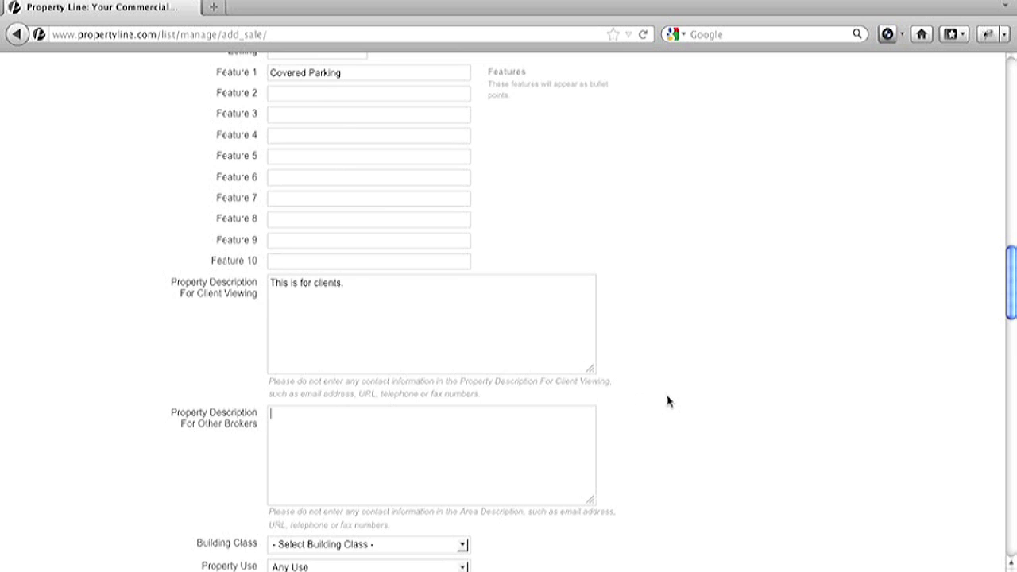
{"action": "type", "text": "This is for brokers."}
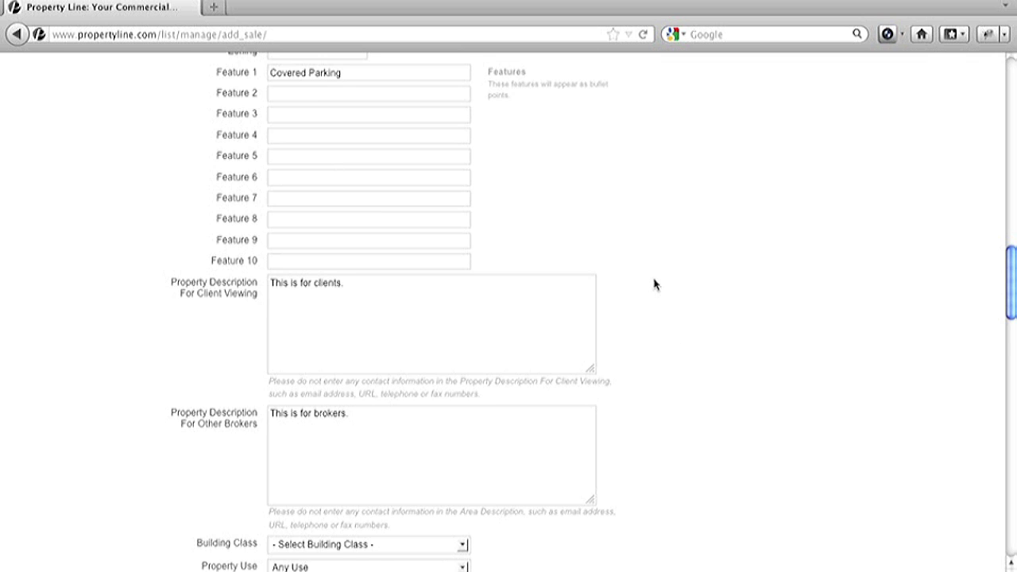
- Set the building class to A and the property use to Investment
{"action": "scroll", "coordinate": [655, 282], "scroll_direction": "down", "scroll_amount": 2}
{"action": "scroll", "coordinate": [655, 285], "scroll_direction": "down", "scroll_amount": 6}
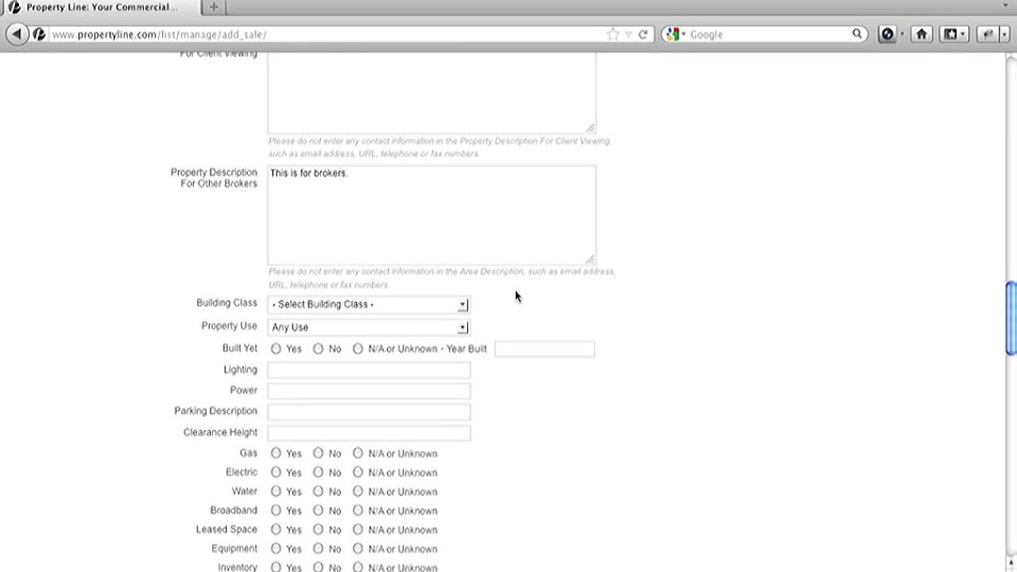
{"action": "left_click", "coordinate": [459, 309]}
{"action": "left_click", "coordinate": [400, 329]}
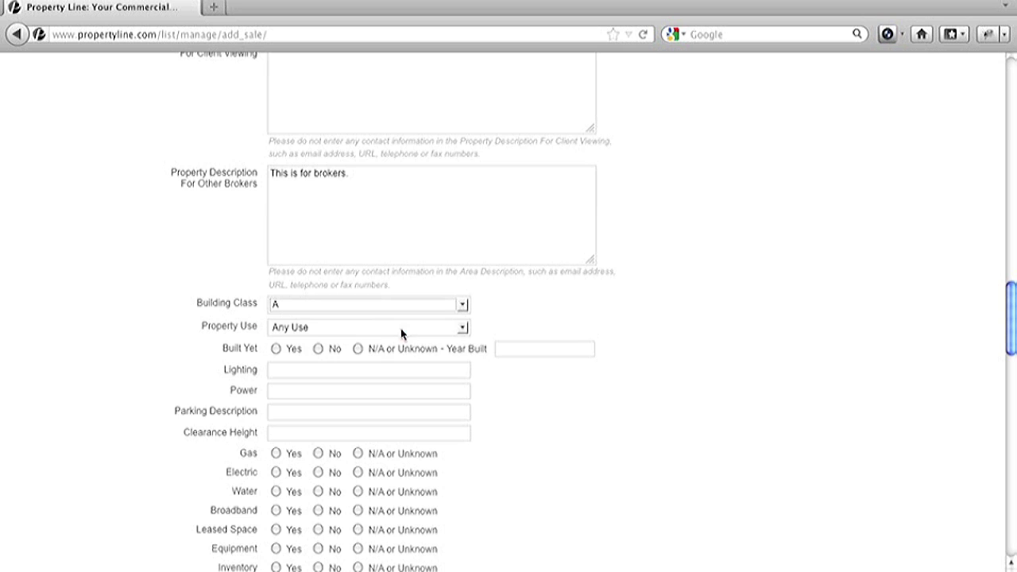
{"action": "left_click", "coordinate": [462, 330]}
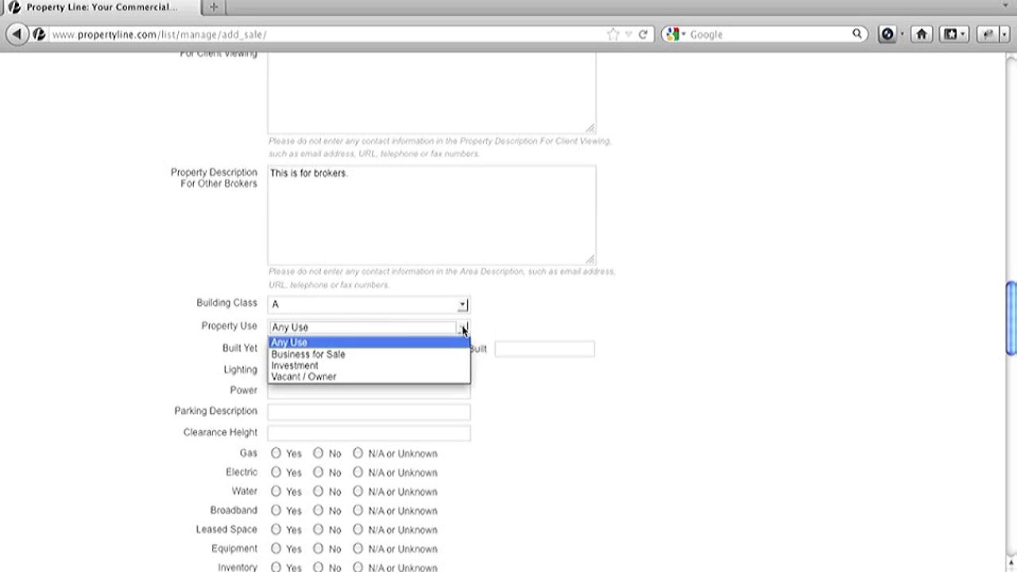
{"action": "left_click", "coordinate": [400, 367]}
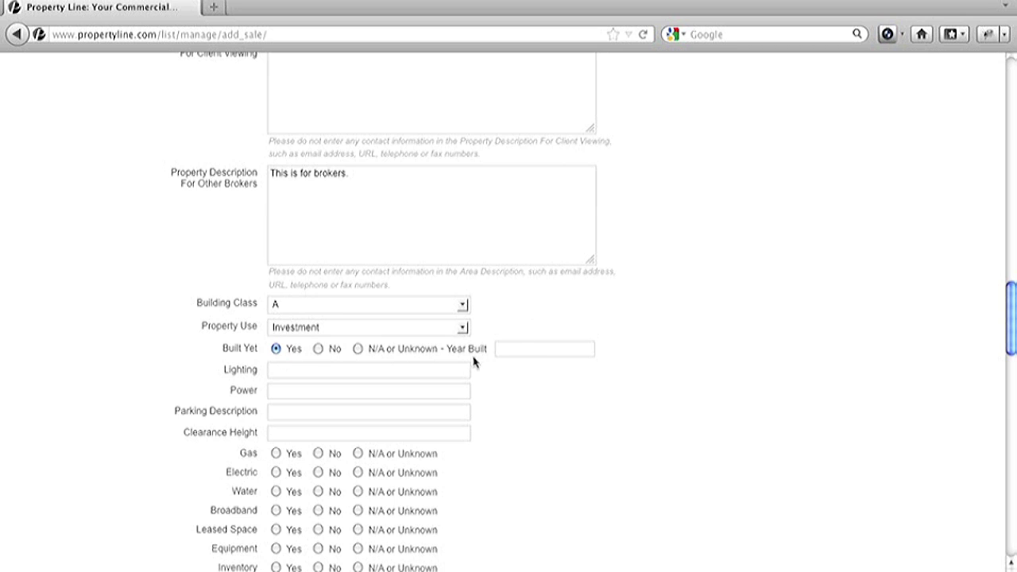
- Mark the property as already built and enter 2004 as the year built
{"action": "left_click", "coordinate": [523, 356]}
{"action": "type", "text": "200"}
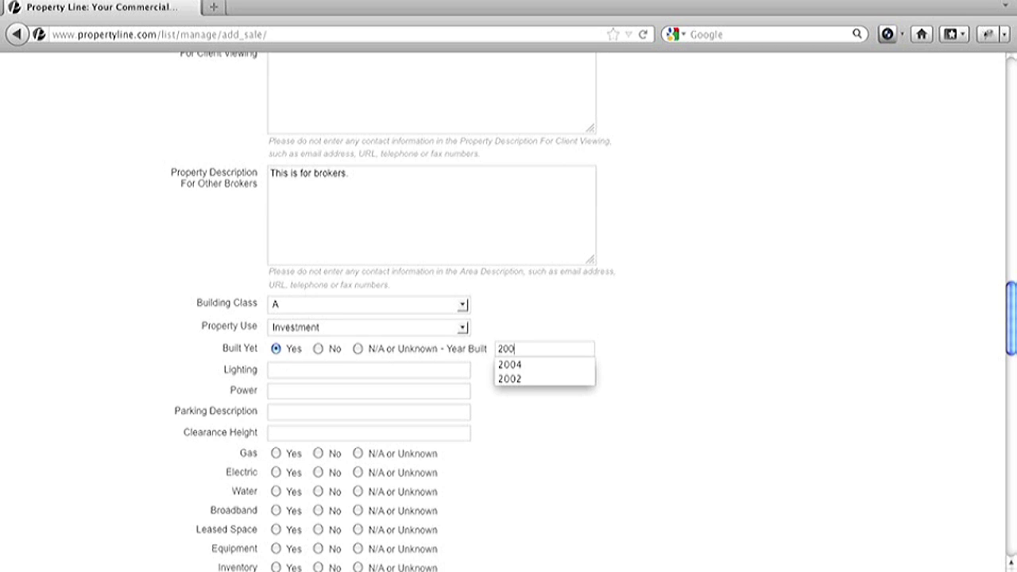
{"action": "type", "text": "4"}
{"action": "left_click", "coordinate": [662, 333]}
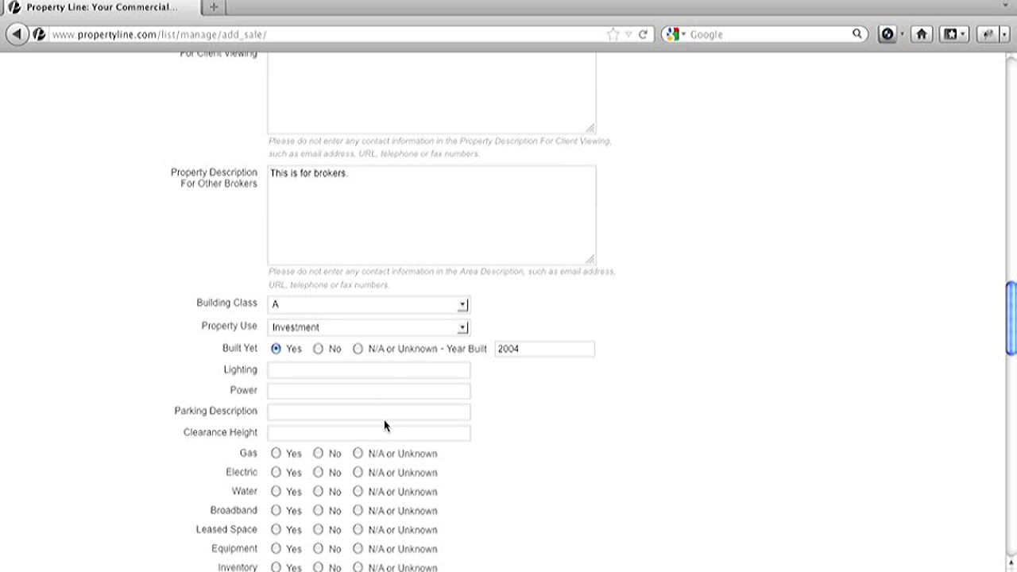
- Answer Yes for gas, electric, water and broadband in the general information
{"action": "scroll", "coordinate": [529, 437], "scroll_direction": "down", "scroll_amount": 3}
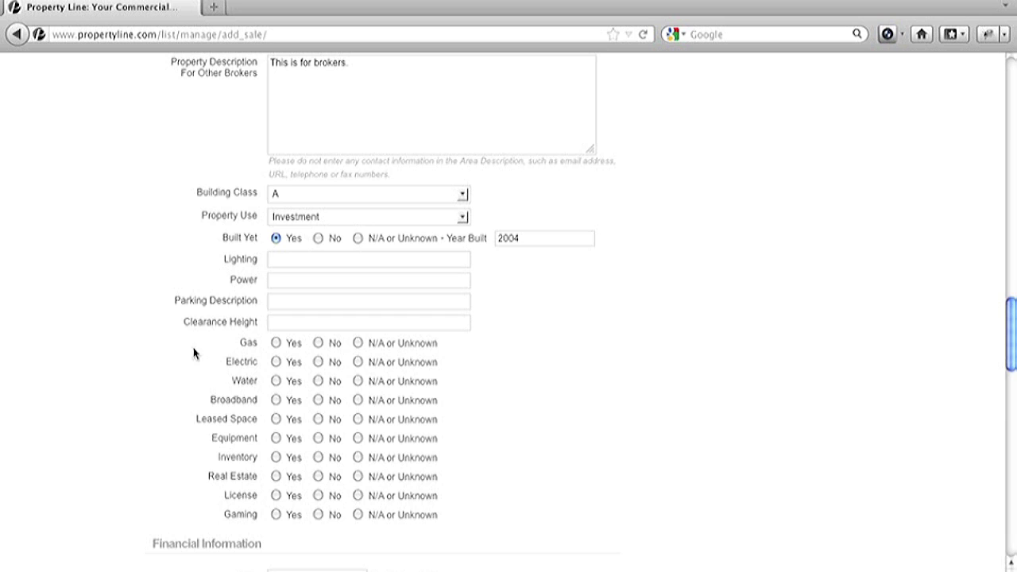
{"action": "left_click", "coordinate": [276, 362]}
{"action": "left_click", "coordinate": [276, 381]}
{"action": "left_click", "coordinate": [277, 400]}
- Enter a co-op commission of 10% in the financial information
{"action": "scroll", "coordinate": [143, 411], "scroll_direction": "down", "scroll_amount": 5}
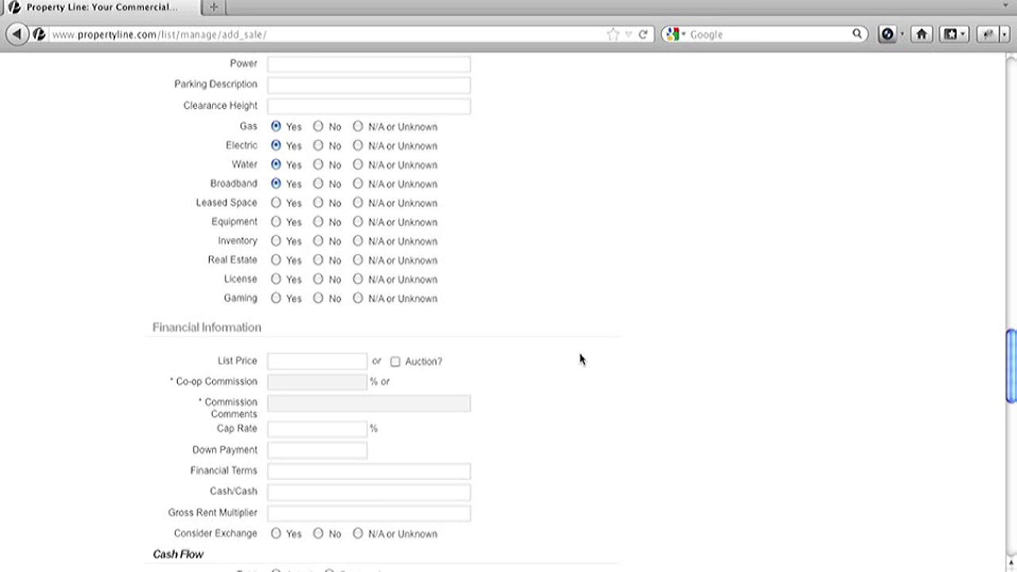
{"action": "type", "text": "10"}
{"action": "left_click", "coordinate": [622, 354]}
- Leave the remaining financial, cash flow, debt, tenant and unit fields empty and submit the sale listing
{"action": "scroll", "coordinate": [597, 368], "scroll_direction": "down", "scroll_amount": 3}
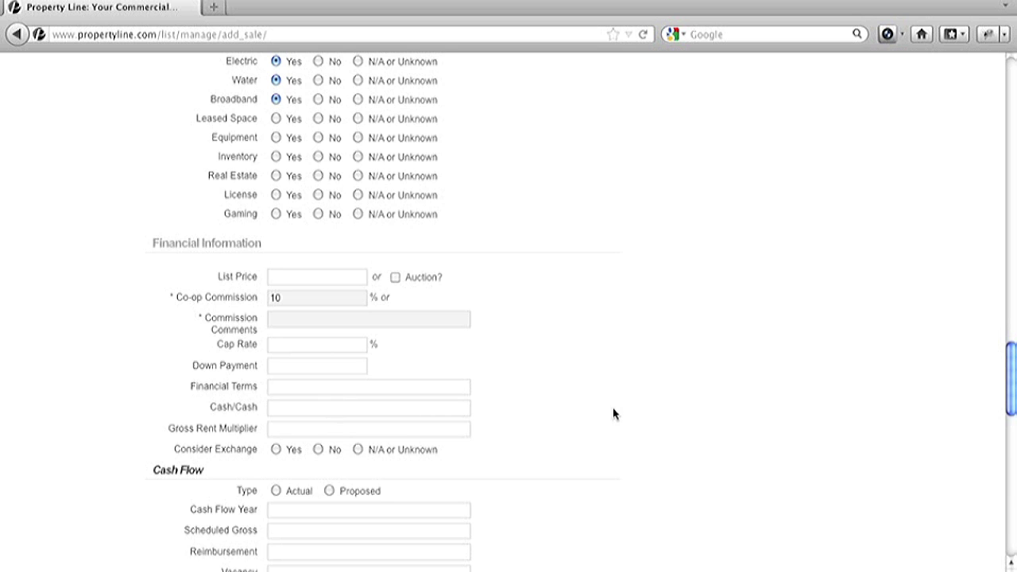
{"action": "scroll", "coordinate": [613, 410], "scroll_direction": "down", "scroll_amount": 6}
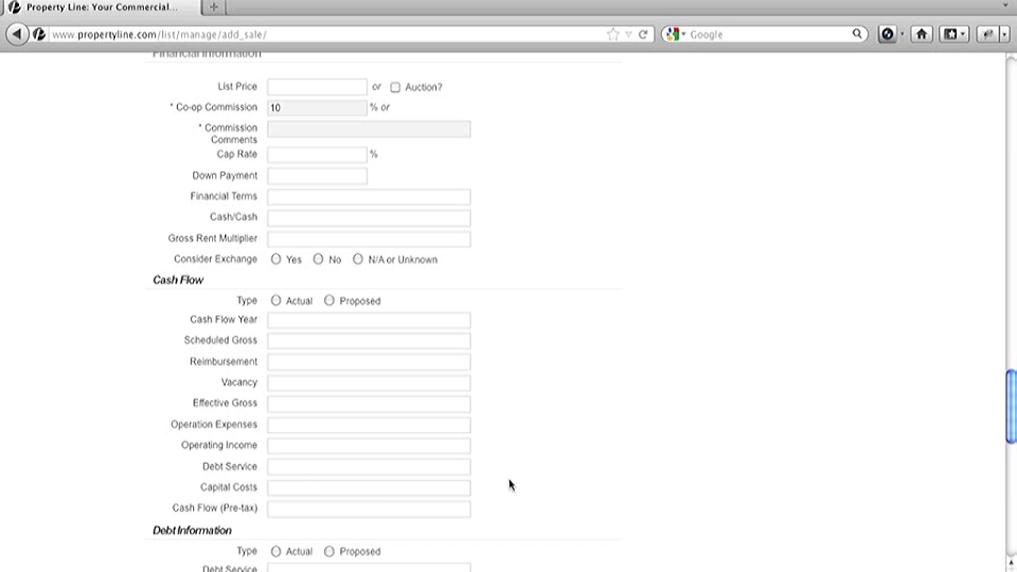
{"action": "scroll", "coordinate": [543, 482], "scroll_direction": "down", "scroll_amount": 5}
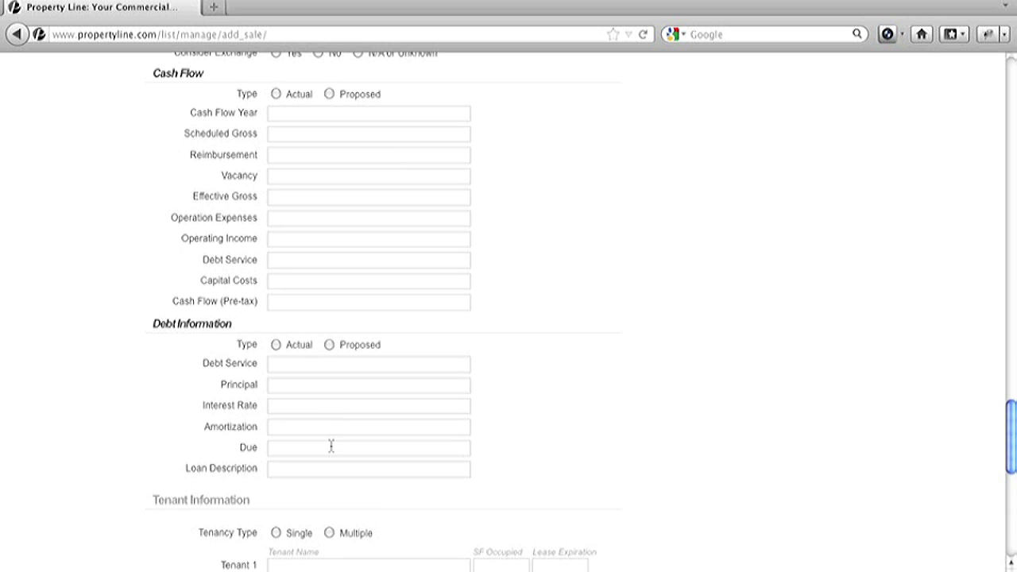
{"action": "scroll", "coordinate": [633, 408], "scroll_direction": "down", "scroll_amount": 3}
{"action": "scroll", "coordinate": [660, 407], "scroll_direction": "down", "scroll_amount": 1}
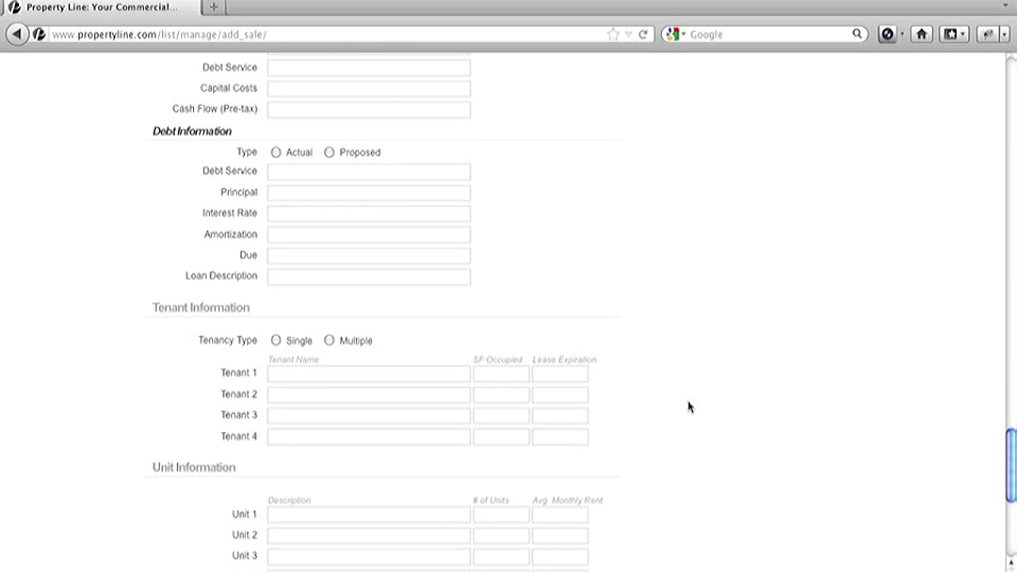
{"action": "scroll", "coordinate": [688, 407], "scroll_direction": "down", "scroll_amount": 1}
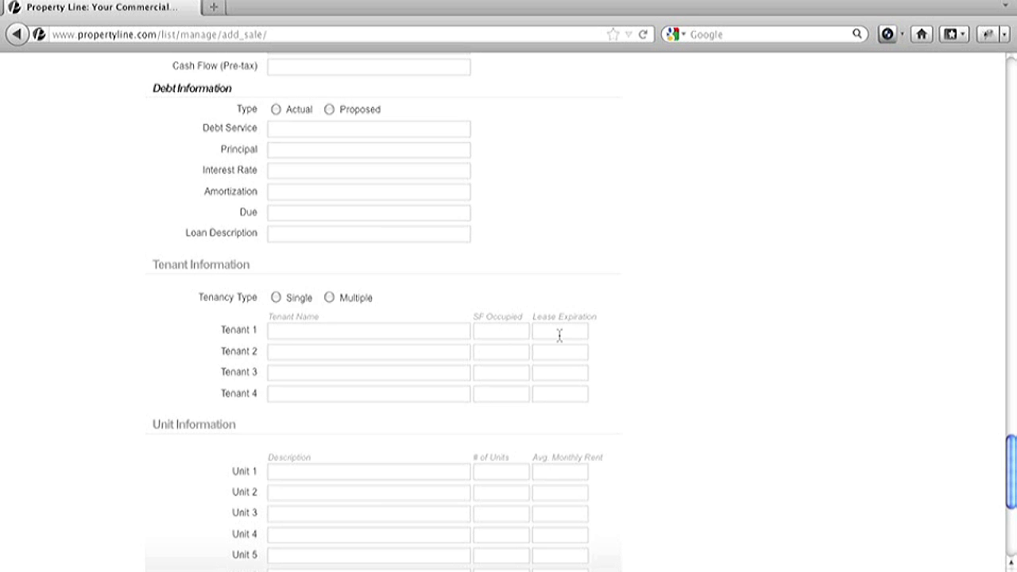
{"action": "scroll", "coordinate": [659, 341], "scroll_direction": "down", "scroll_amount": 3}
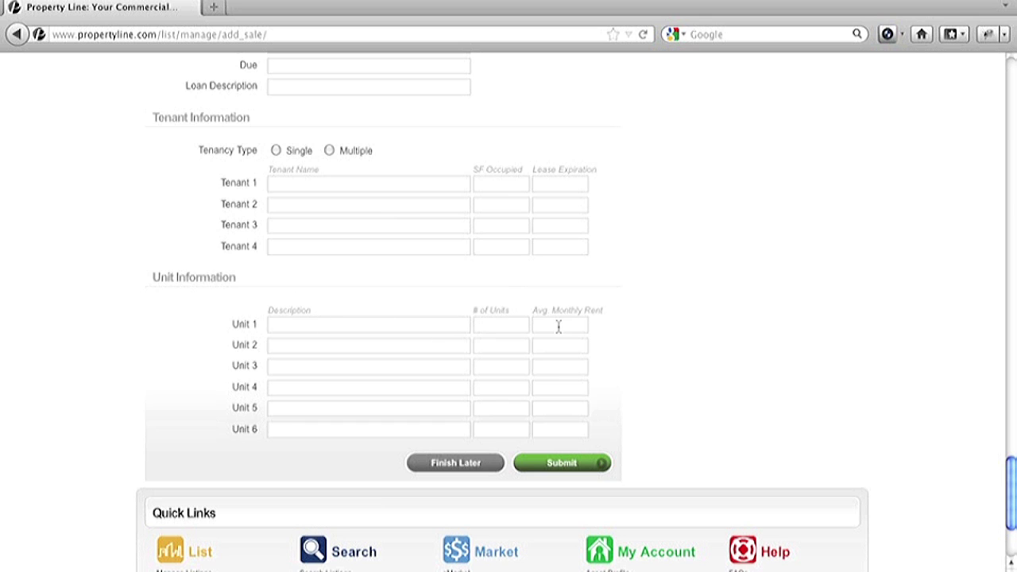
{"action": "left_click", "coordinate": [566, 464]}
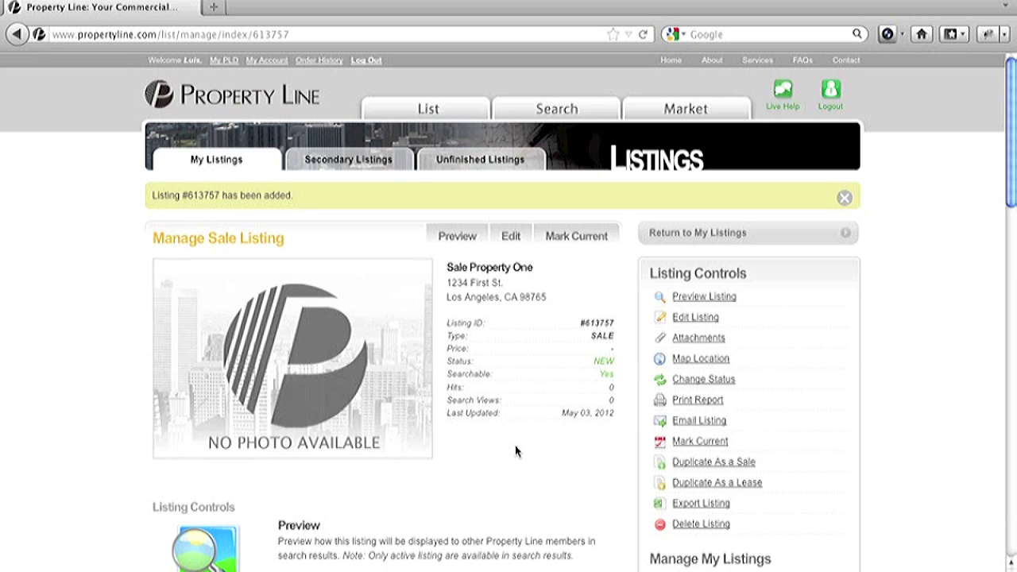
- Examine the new listing's management page, including its summary and the available listing controls
{"action": "scroll", "coordinate": [516, 452], "scroll_direction": "down", "scroll_amount": 8}
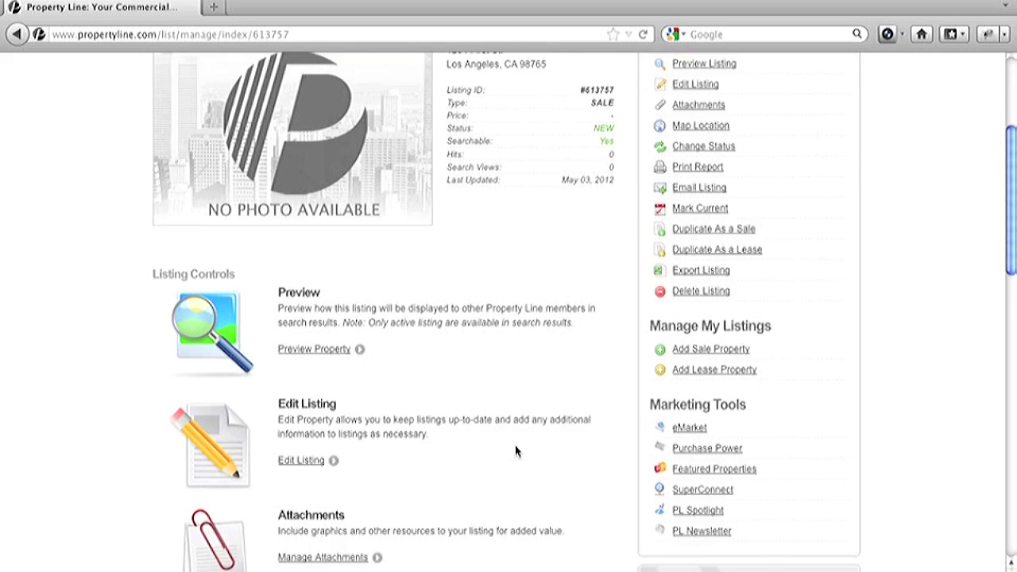
{"action": "scroll", "coordinate": [516, 451], "scroll_direction": "down", "scroll_amount": 4}
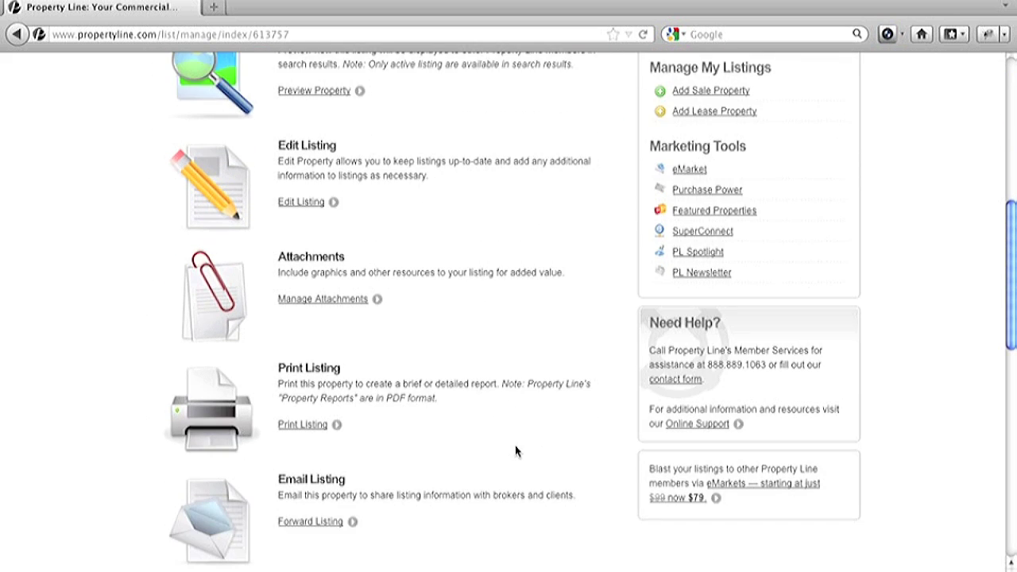
{"action": "scroll", "coordinate": [516, 452], "scroll_direction": "down", "scroll_amount": 10}
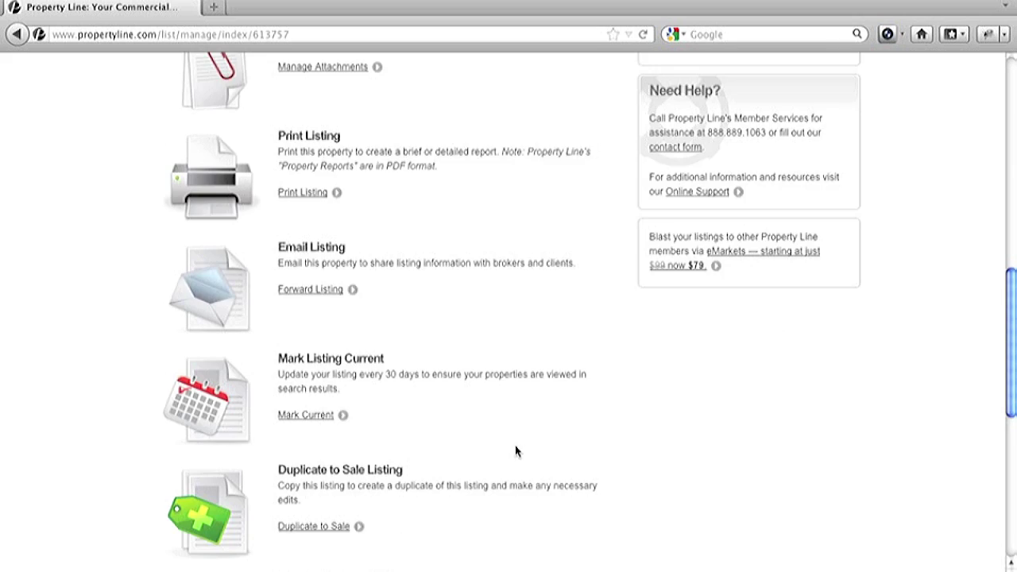
{"action": "scroll", "coordinate": [516, 451], "scroll_direction": "down", "scroll_amount": 4}
{"action": "scroll", "coordinate": [516, 452], "scroll_direction": "up", "scroll_amount": 12}
{"action": "scroll", "coordinate": [516, 449], "scroll_direction": "up", "scroll_amount": 12}
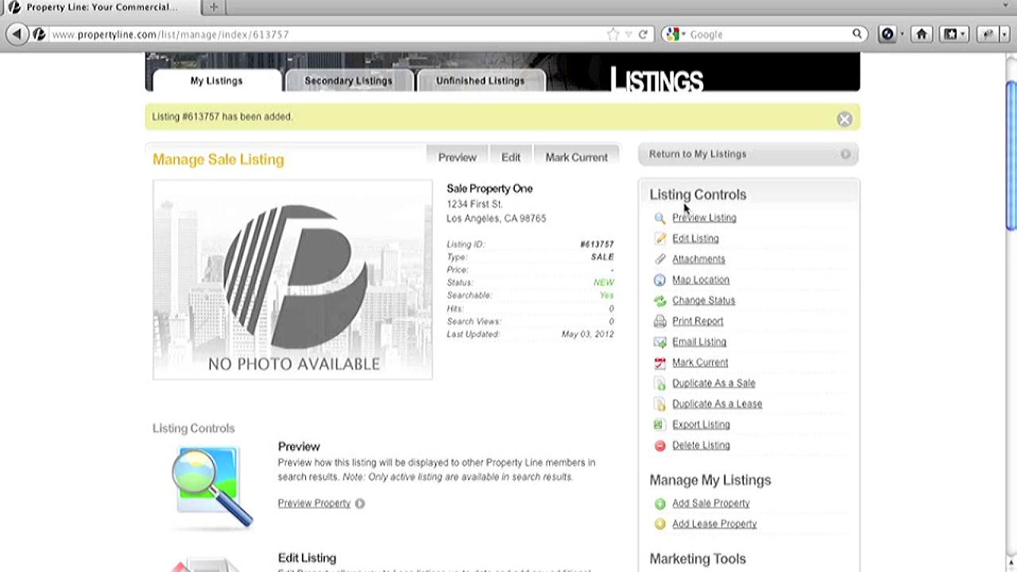
{"action": "scroll", "coordinate": [681, 211], "scroll_direction": "up", "scroll_amount": 2}
- Open the basic search for listings and set the search's state to California
{"action": "left_click", "coordinate": [564, 109]}
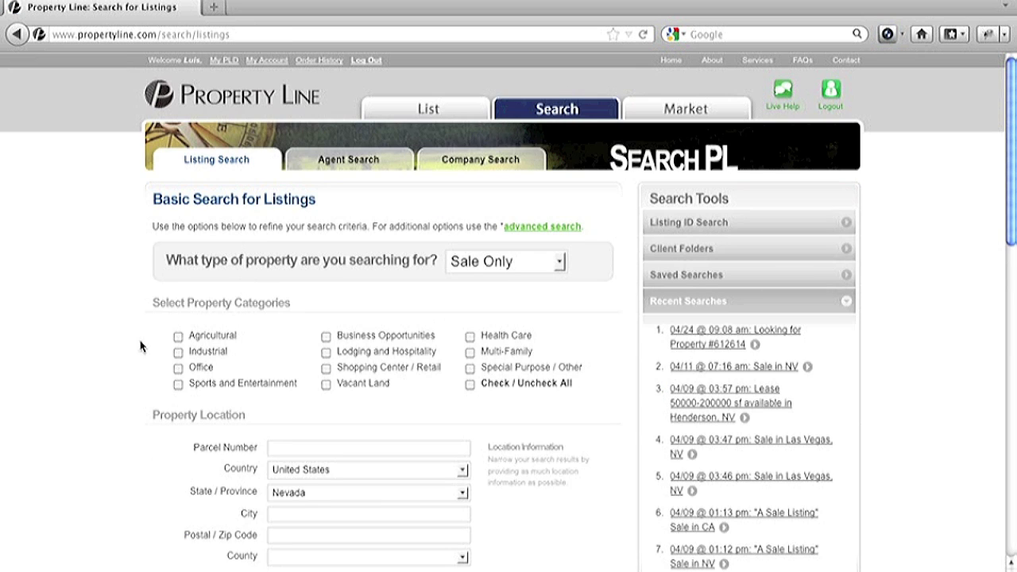
{"action": "scroll", "coordinate": [137, 349], "scroll_direction": "down", "scroll_amount": 3}
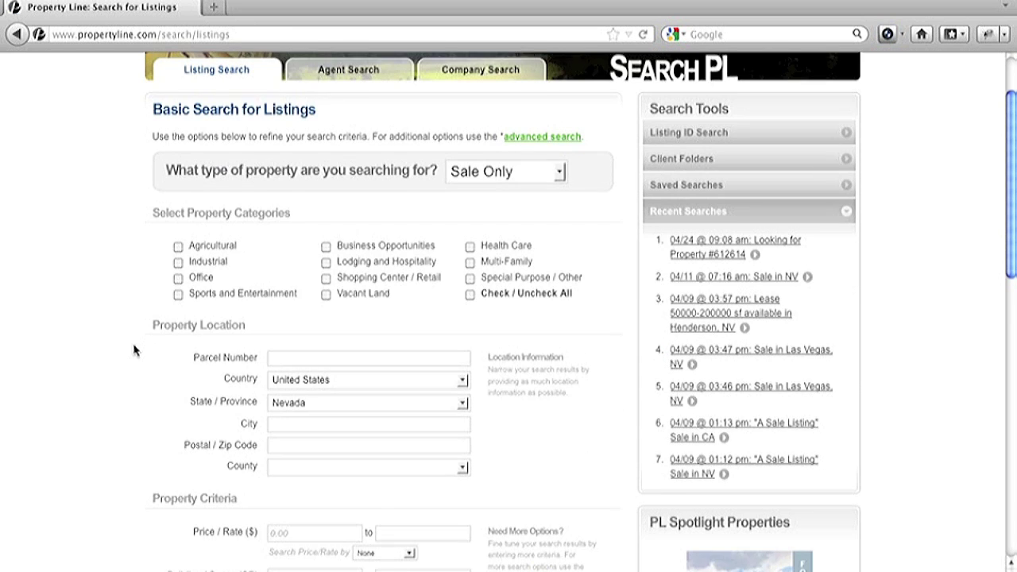
{"action": "left_click", "coordinate": [460, 402]}
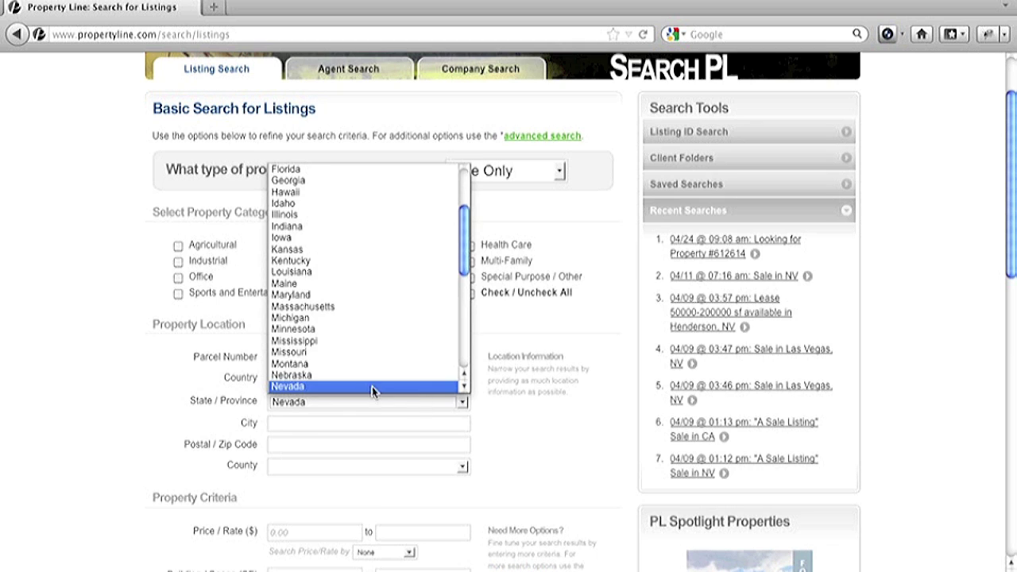
{"action": "scroll", "coordinate": [354, 268], "scroll_direction": "up", "scroll_amount": 3}
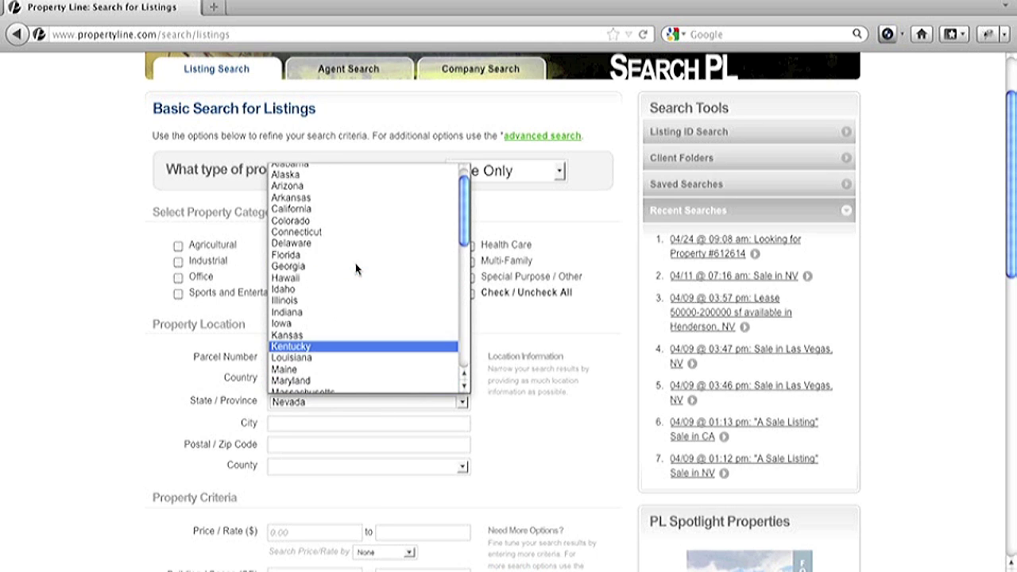
{"action": "left_click", "coordinate": [327, 205]}
- Set the search's city to Los Angeles and run the search for sale listings
{"action": "left_click", "coordinate": [285, 426]}
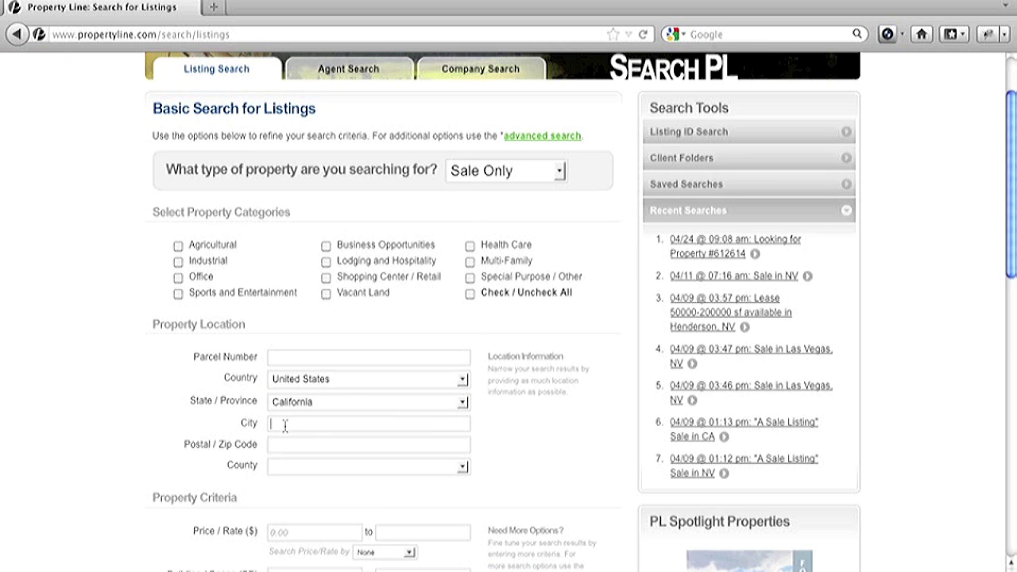
{"action": "type", "text": "Los Angeles"}
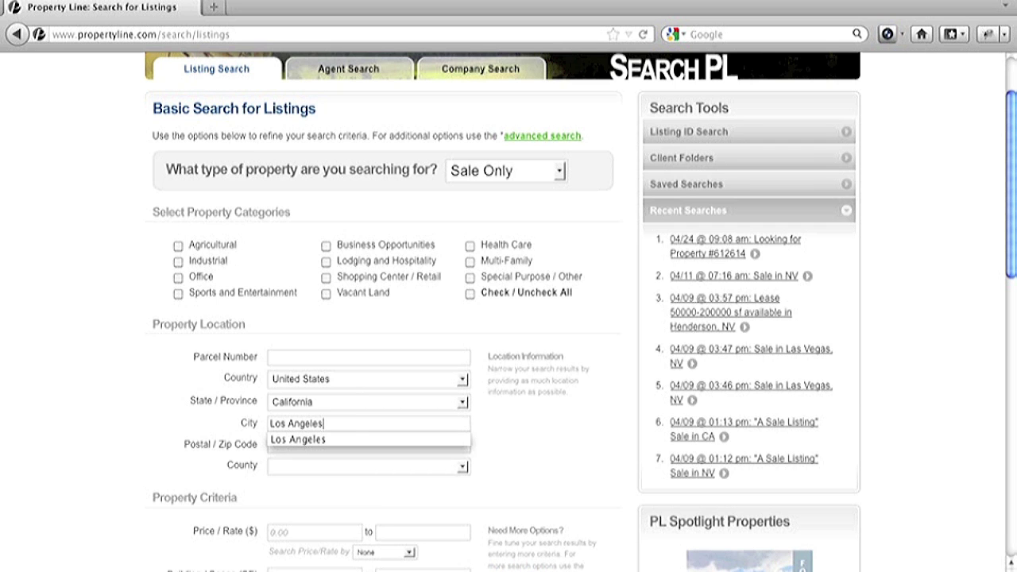
{"action": "key", "text": "Down"}
{"action": "key", "text": "Return"}
{"action": "scroll", "coordinate": [523, 434], "scroll_direction": "down", "scroll_amount": 2}
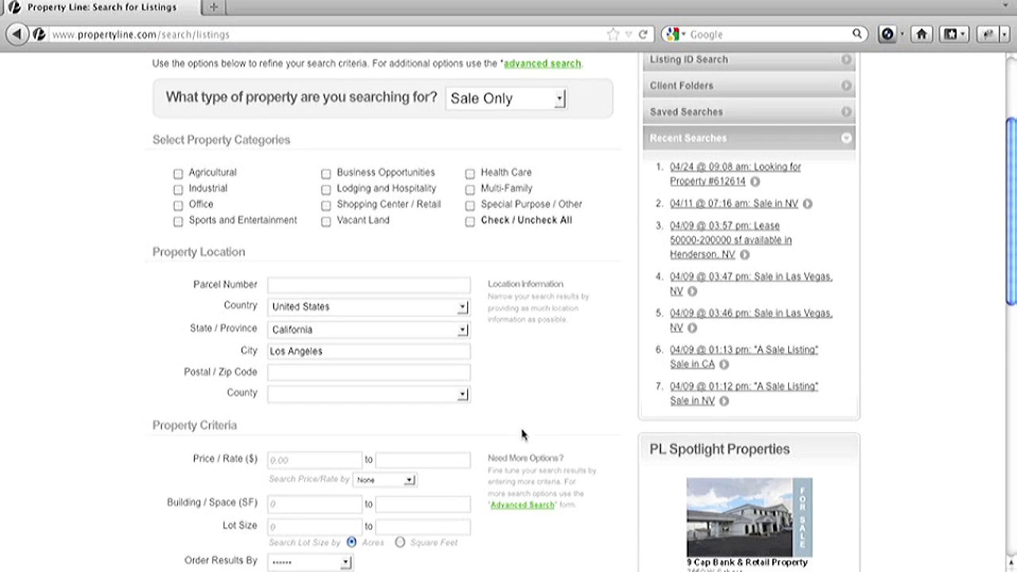
{"action": "scroll", "coordinate": [522, 434], "scroll_direction": "down", "scroll_amount": 3}
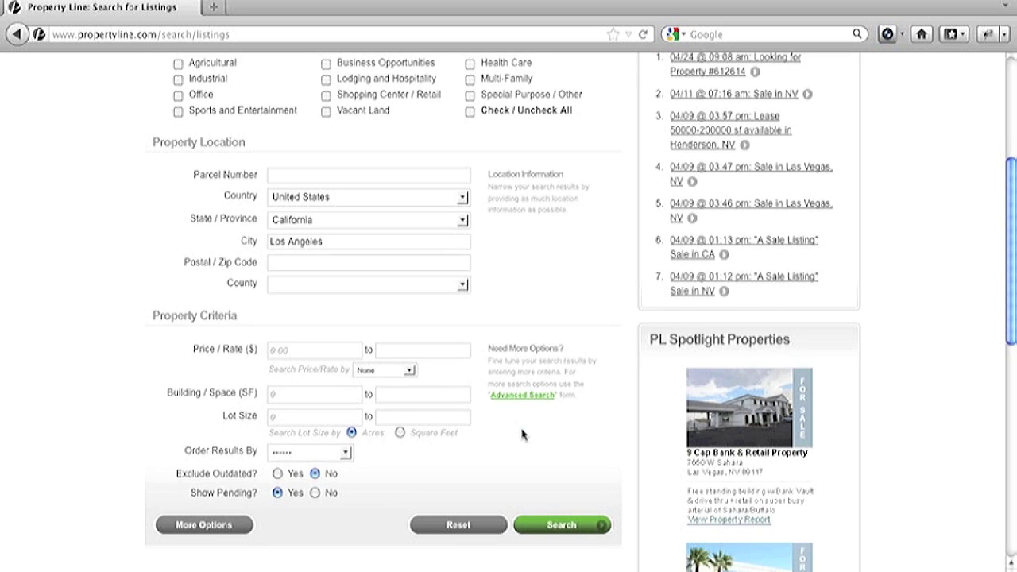
{"action": "left_click", "coordinate": [563, 526]}
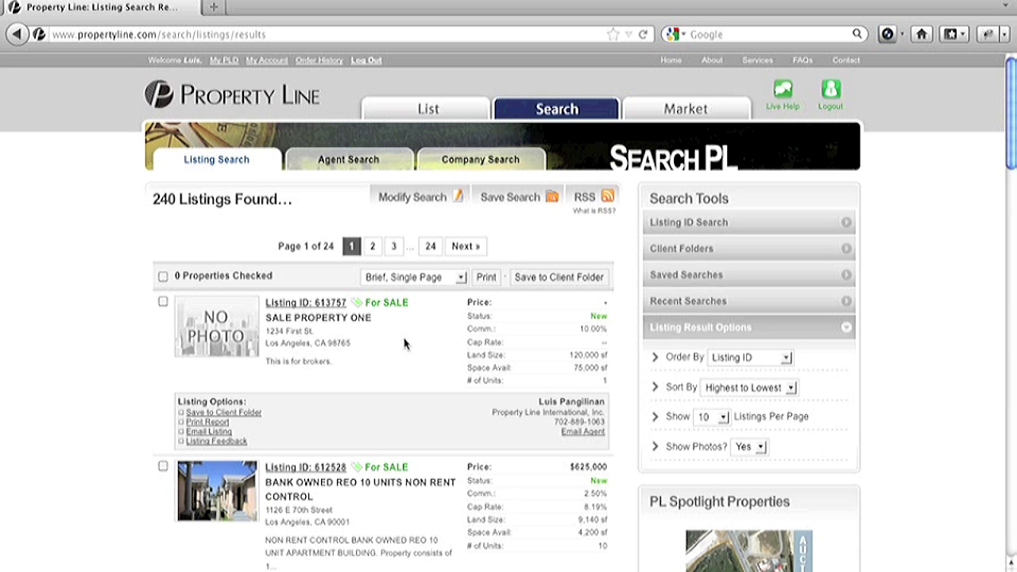
- View Sale Property One's report from the search results, and mark that listing current from its management page
{"action": "left_click", "coordinate": [335, 307]}
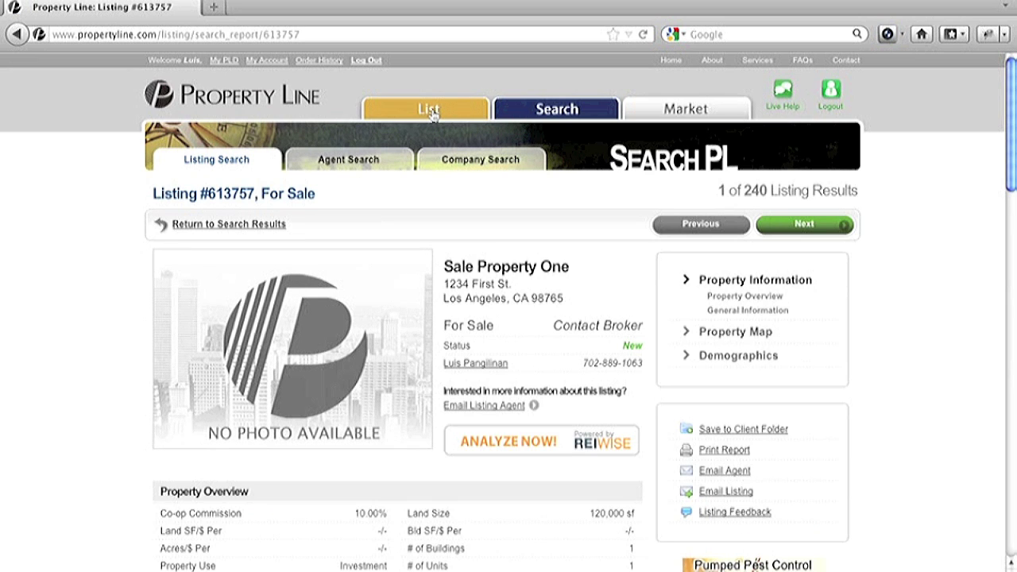
{"action": "left_click", "coordinate": [430, 111]}
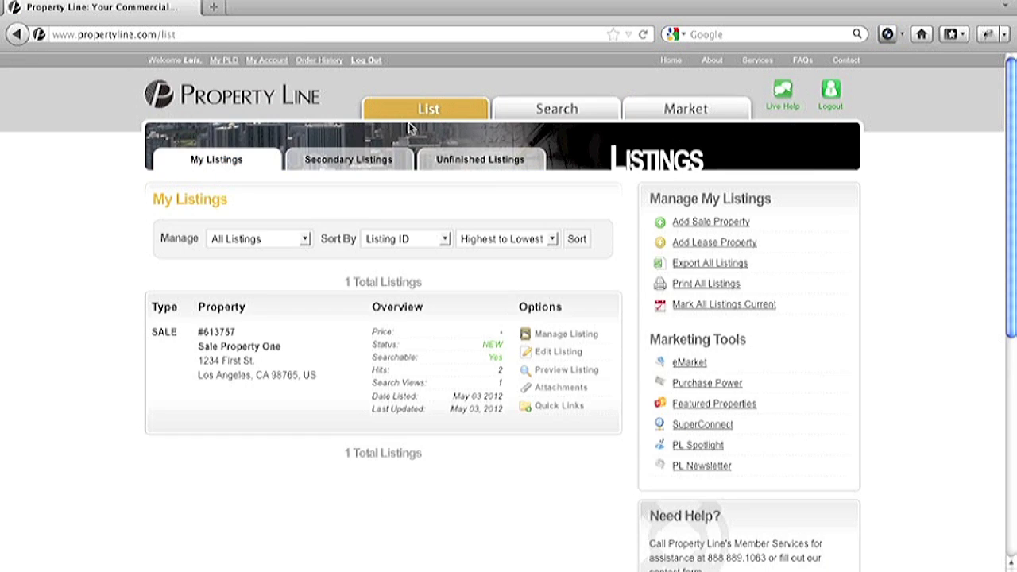
{"action": "left_click", "coordinate": [565, 337]}
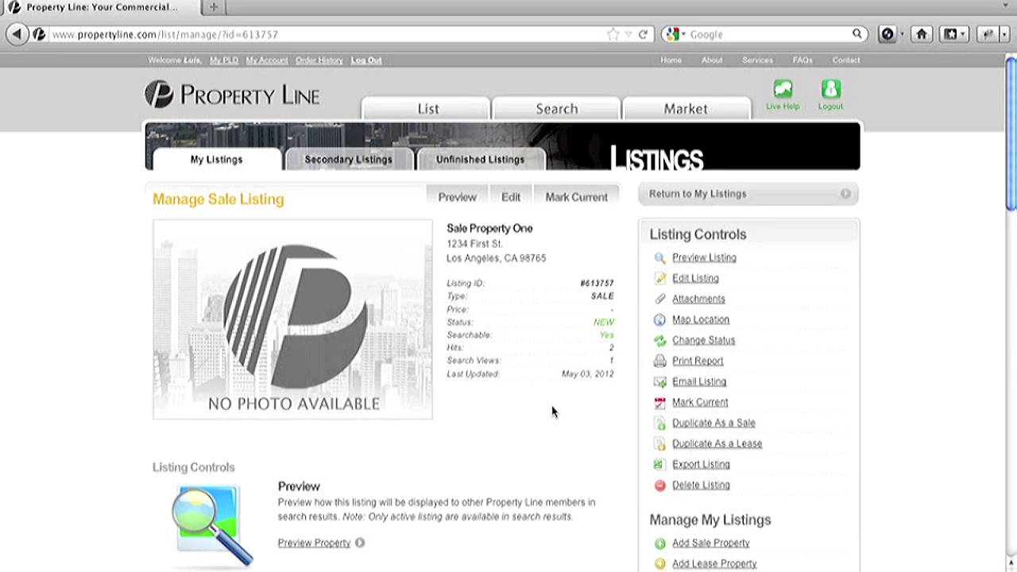
{"action": "left_click", "coordinate": [577, 200]}
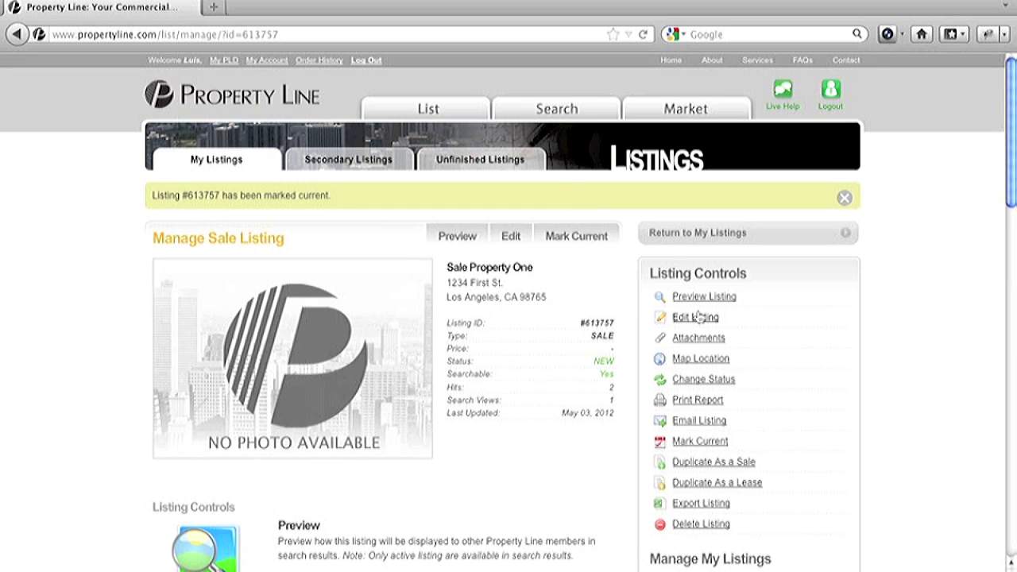
- Review the status choices for Sale Property One, set its Searchable option to No and submit the change
{"action": "left_click", "coordinate": [703, 380]}
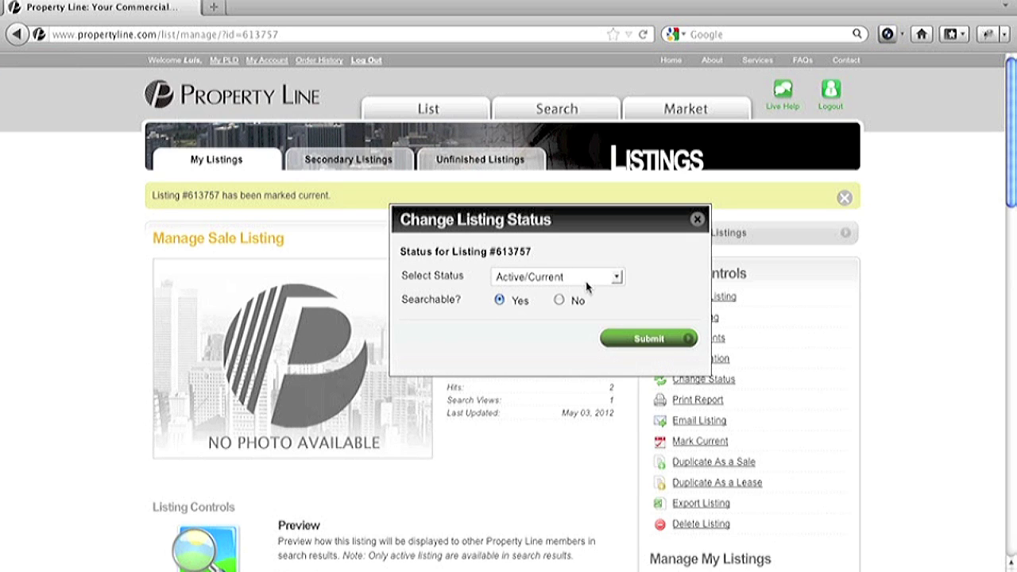
{"action": "left_click", "coordinate": [617, 278]}
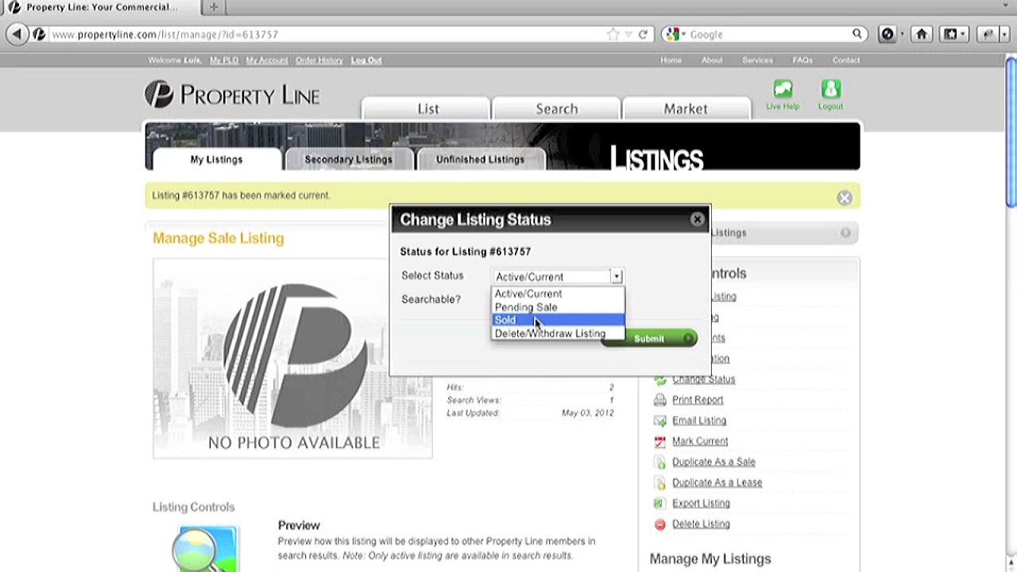
{"action": "left_click", "coordinate": [666, 301]}
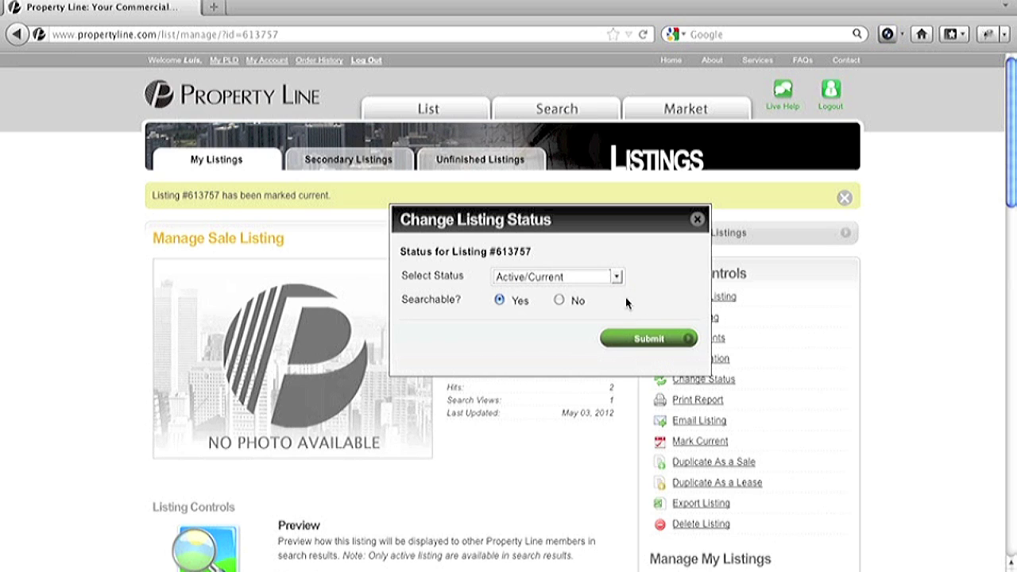
{"action": "left_click", "coordinate": [560, 301]}
{"action": "left_click", "coordinate": [640, 338]}
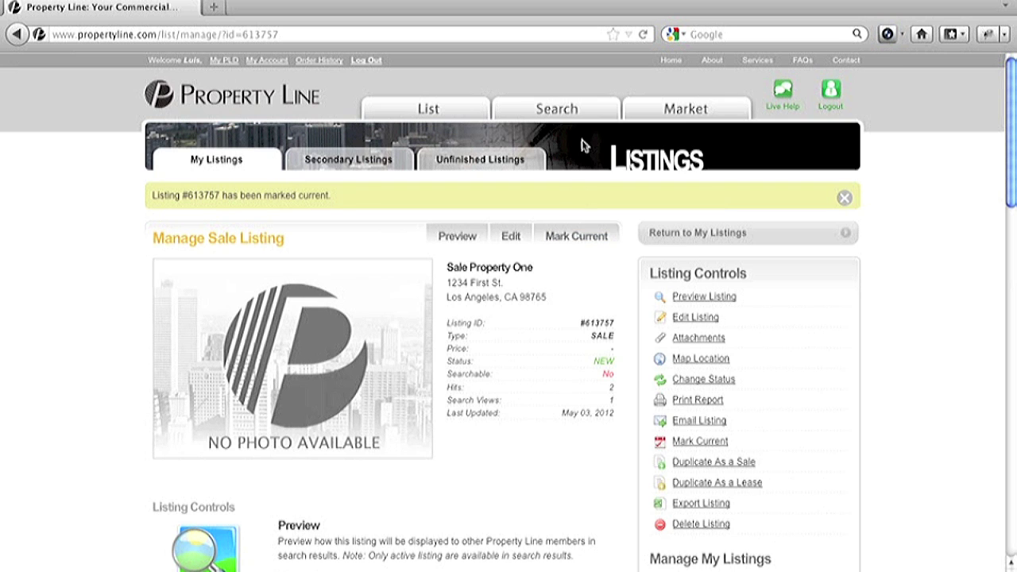
- Rerun the sale listing search for Los Angeles, California and check the first results for Sale Property One
{"action": "left_click", "coordinate": [561, 109]}
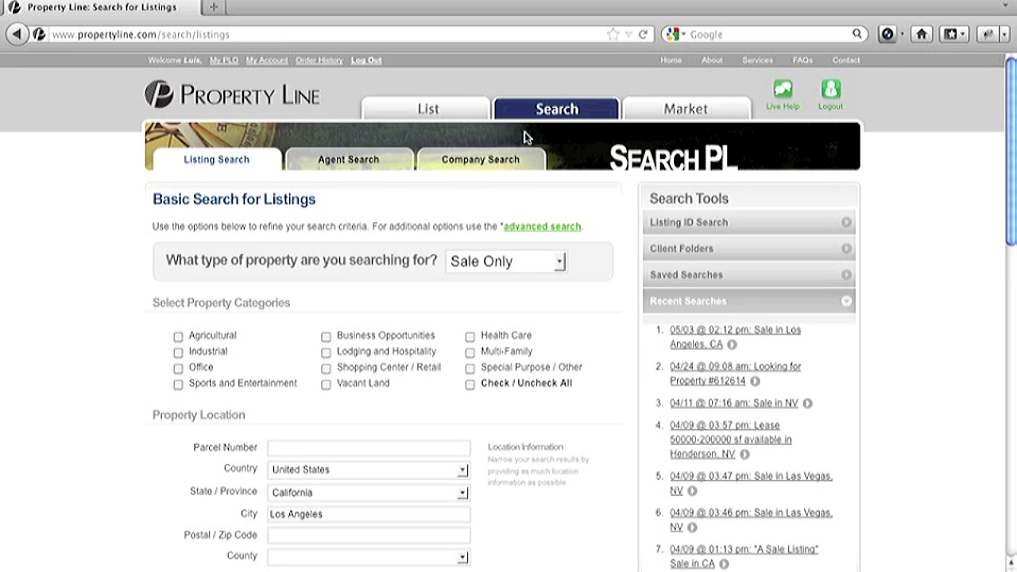
{"action": "scroll", "coordinate": [146, 381], "scroll_direction": "down", "scroll_amount": 3}
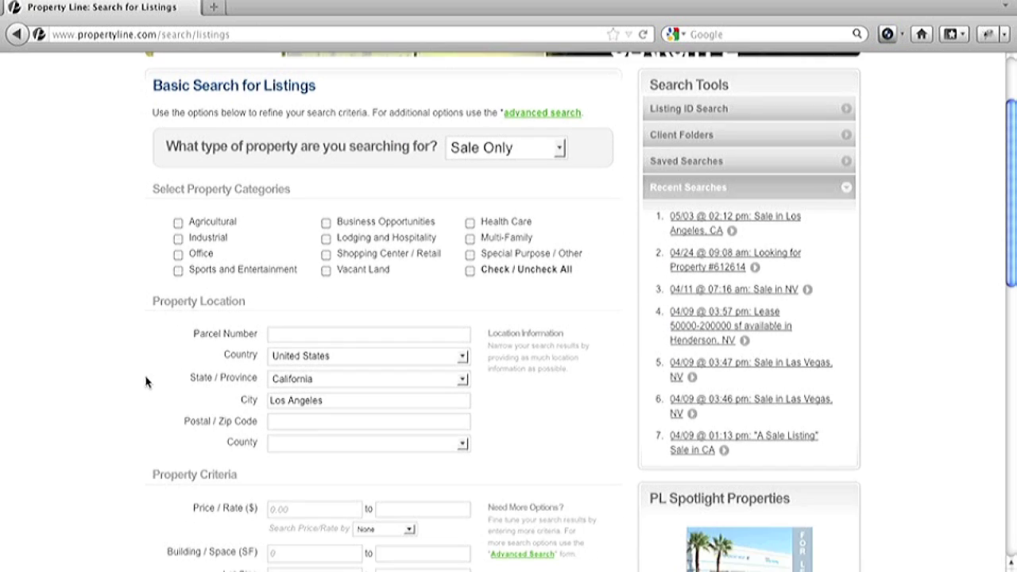
{"action": "scroll", "coordinate": [146, 382], "scroll_direction": "down", "scroll_amount": 5}
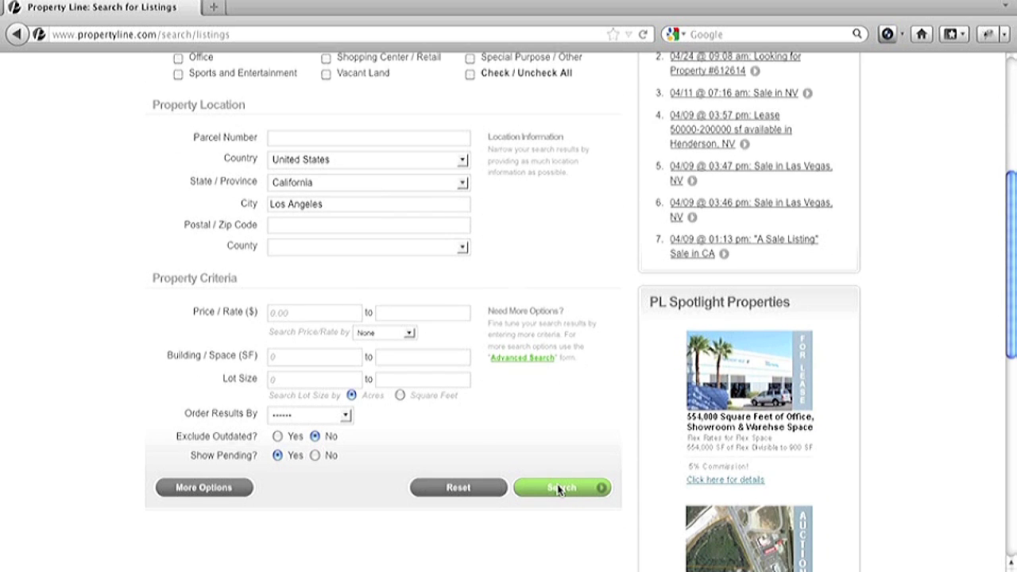
{"action": "left_click", "coordinate": [560, 488]}
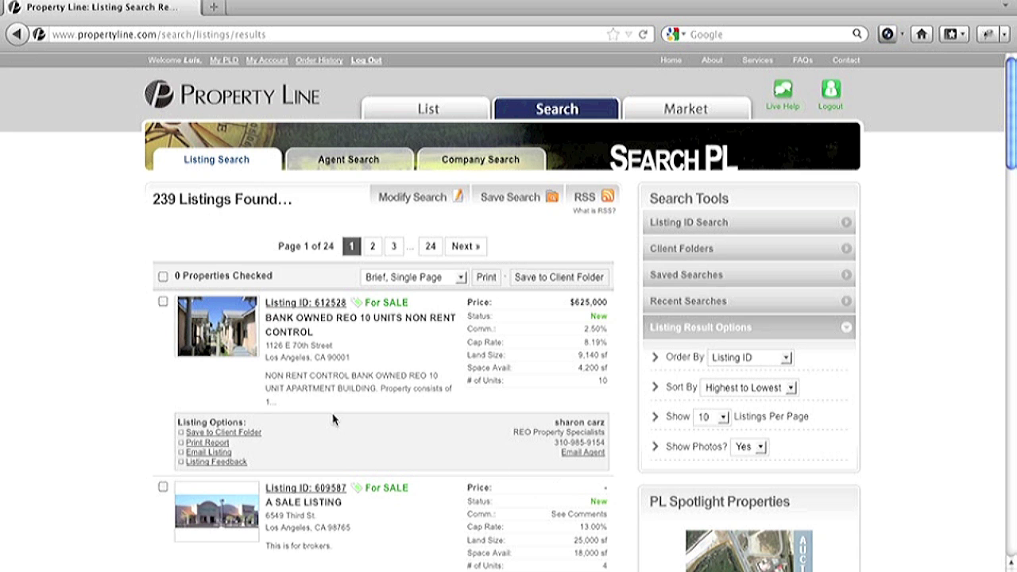
{"action": "scroll", "coordinate": [101, 393], "scroll_direction": "down", "scroll_amount": 1}
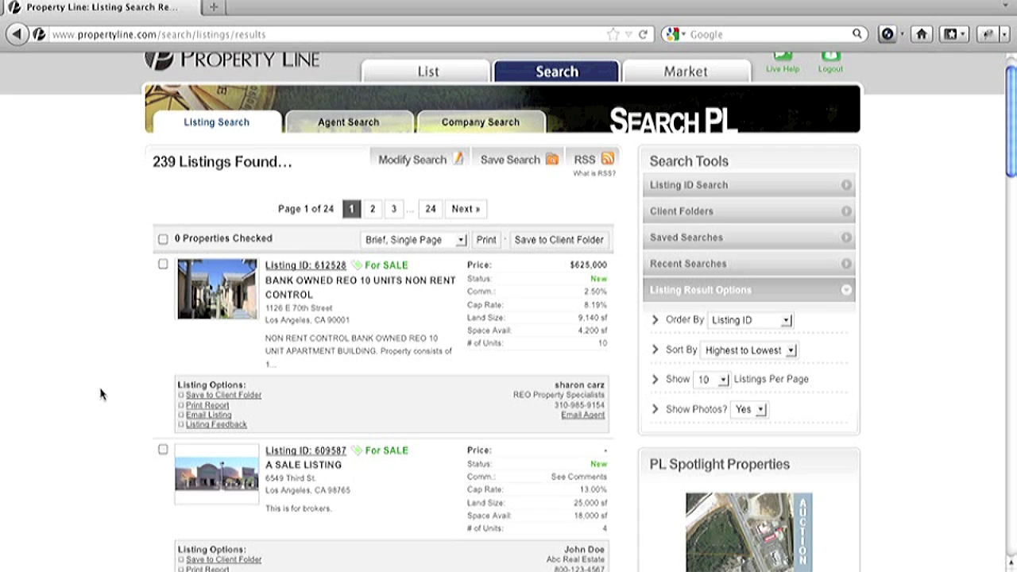
{"action": "scroll", "coordinate": [101, 393], "scroll_direction": "up", "scroll_amount": 1}
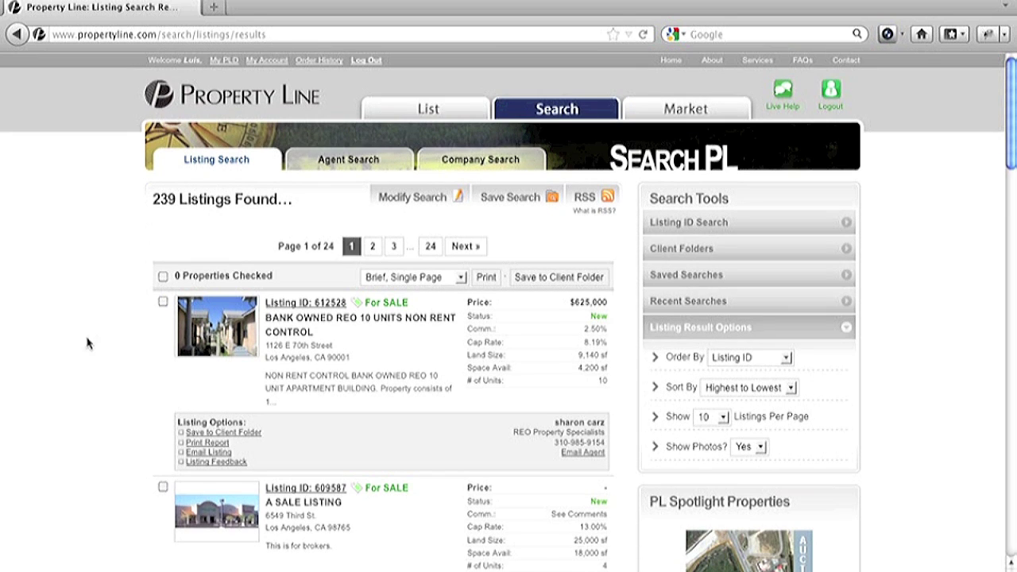
- Try to change Sale Property One's status to Sold without entering a price, and close the status dialog
{"action": "left_click", "coordinate": [426, 111]}
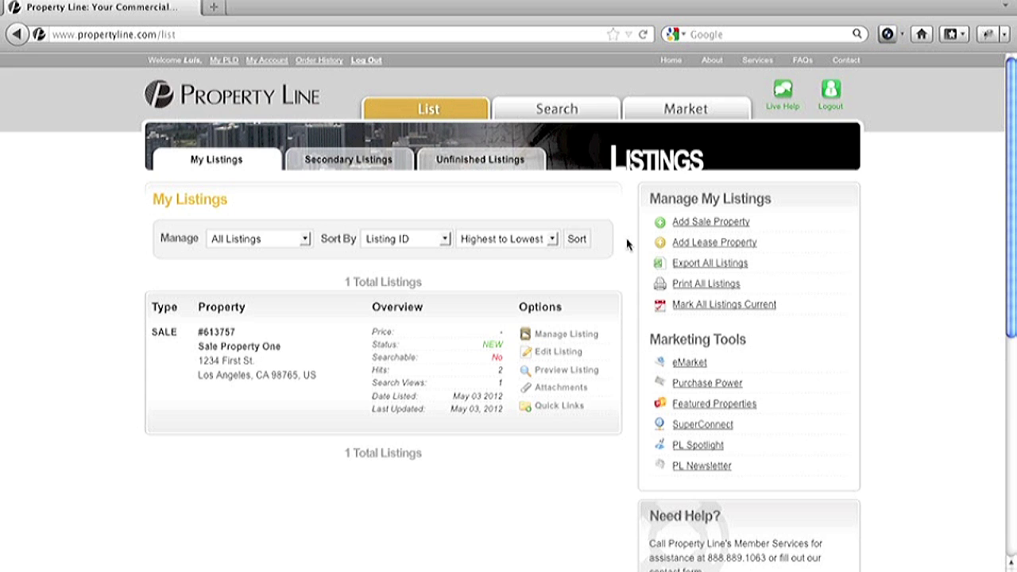
{"action": "left_click", "coordinate": [587, 336]}
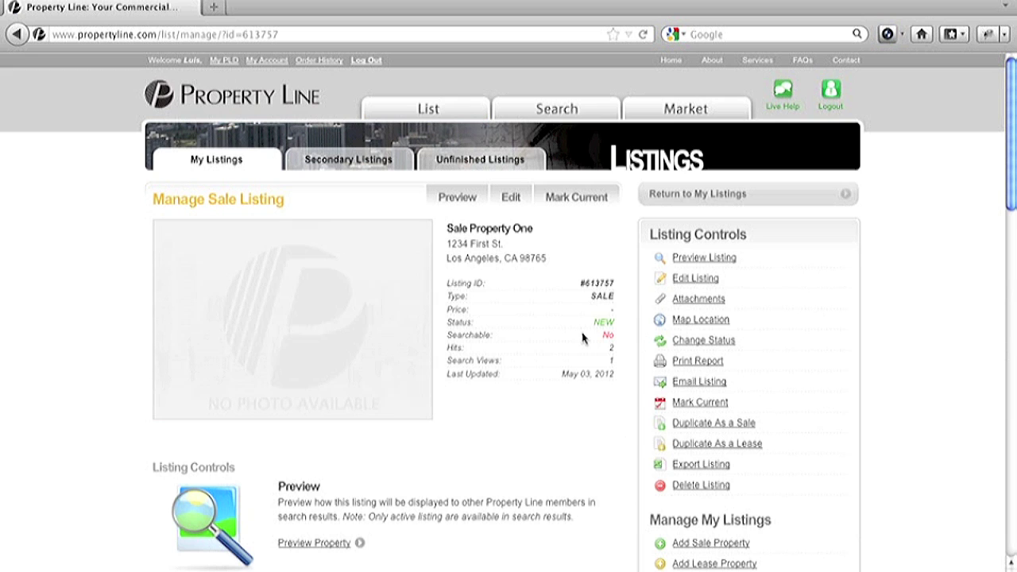
{"action": "left_click", "coordinate": [690, 340]}
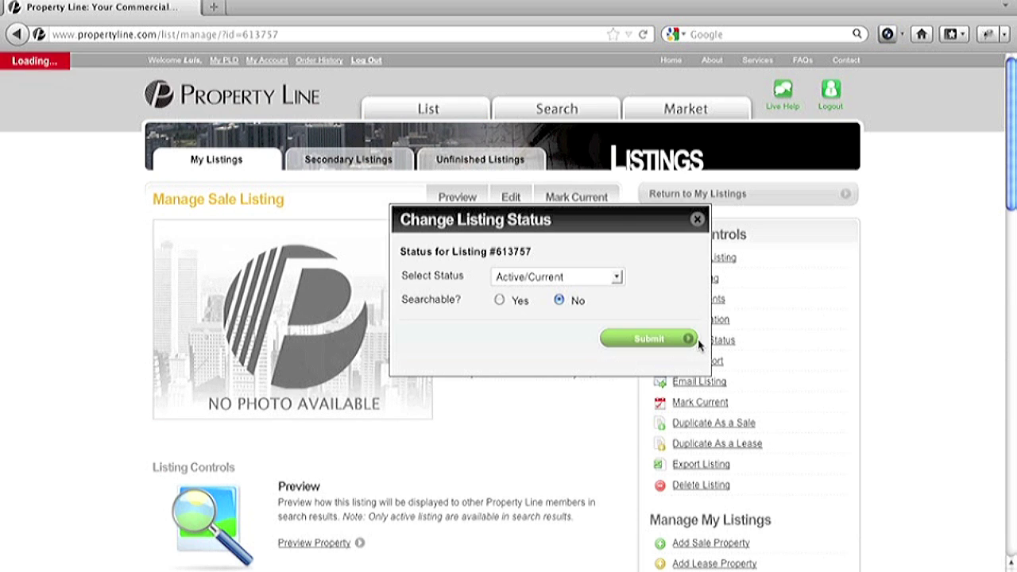
{"action": "left_click", "coordinate": [499, 301]}
{"action": "left_click", "coordinate": [617, 276]}
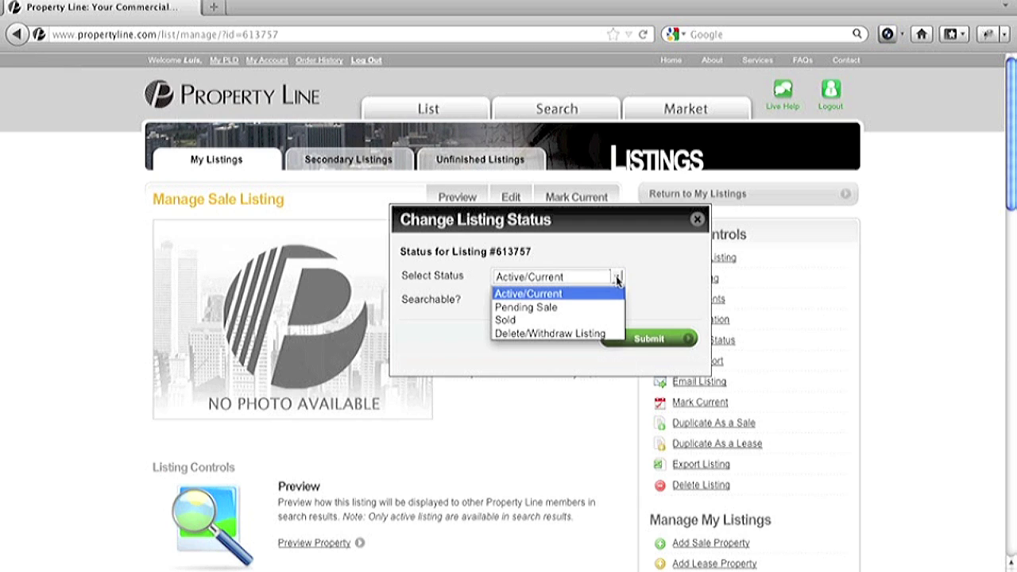
{"action": "left_click", "coordinate": [551, 319]}
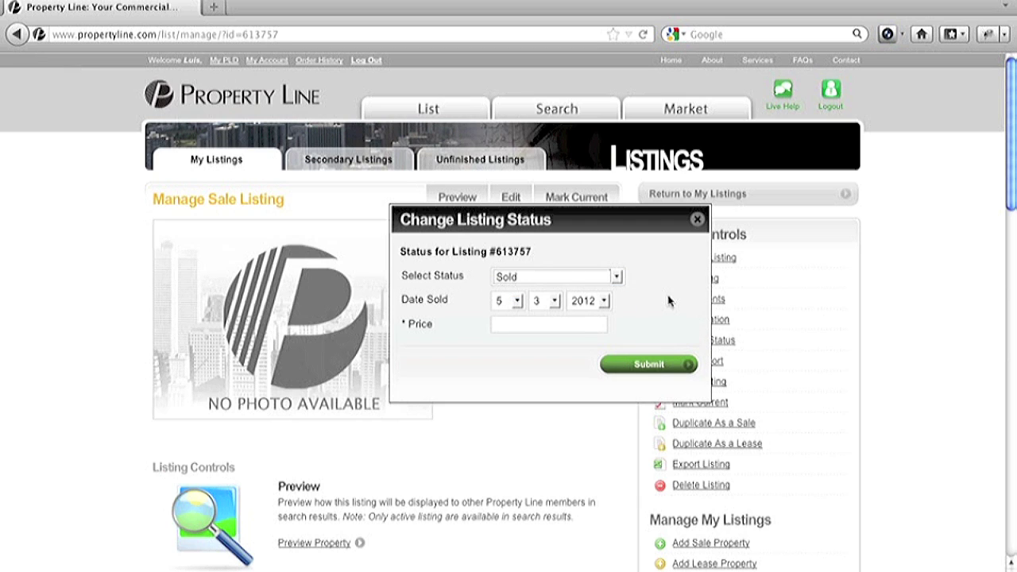
{"action": "left_click", "coordinate": [652, 366]}
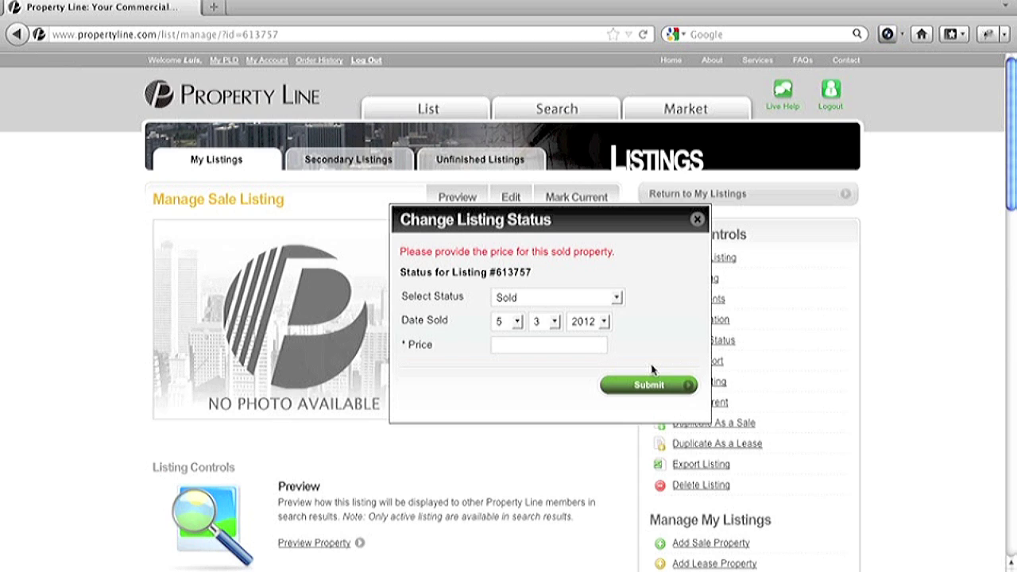
{"action": "left_click", "coordinate": [696, 221]}
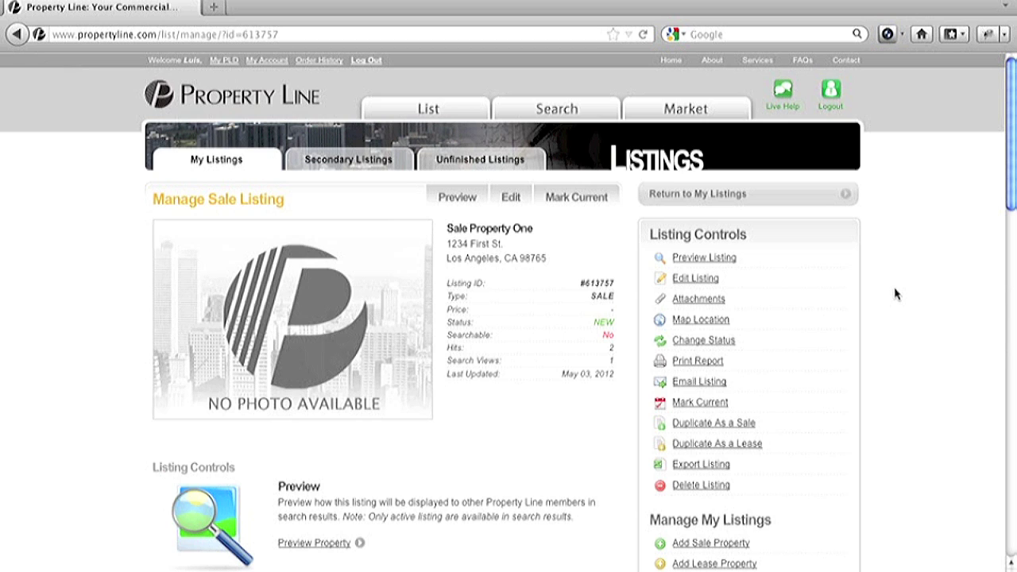
- Add a lease property listing and give its new space the suite number 101 and 8500 sf available
{"action": "left_click", "coordinate": [454, 113]}
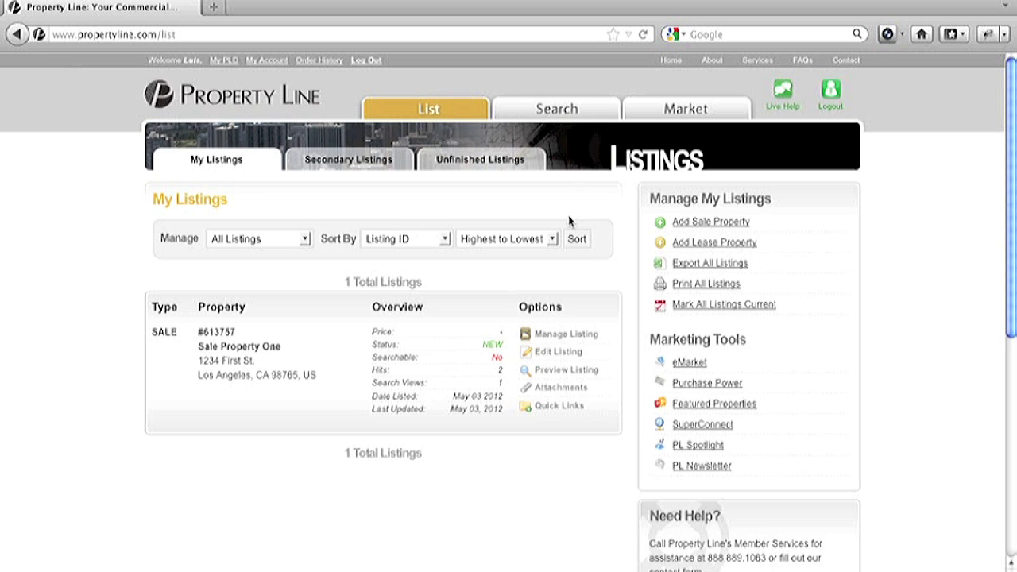
{"action": "left_click", "coordinate": [694, 248]}
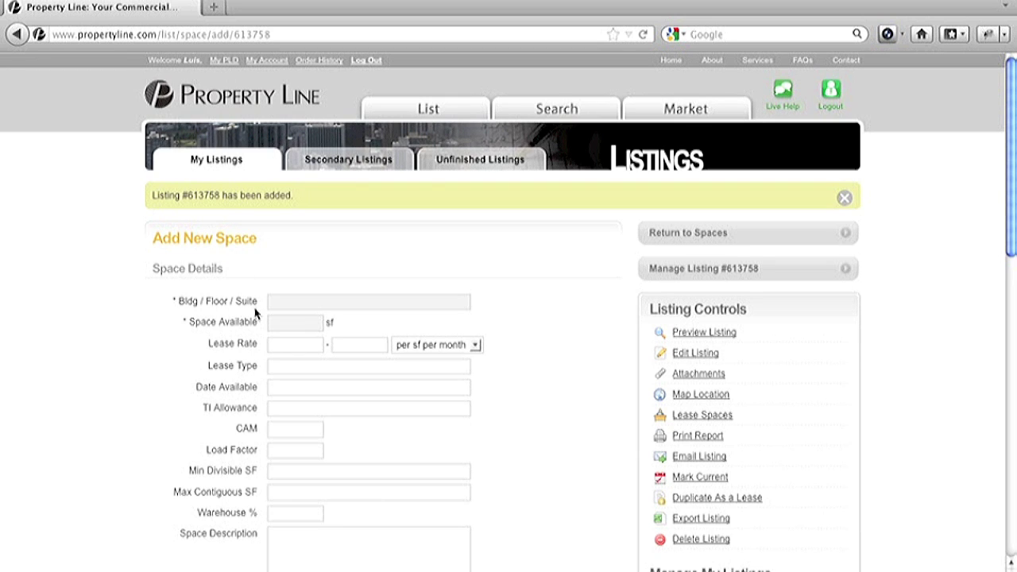
{"action": "left_click", "coordinate": [289, 304]}
{"action": "type", "text": "101"}
{"action": "type", "text": "8500"}
- Enter "Office space" as the description of the new lease space
{"action": "scroll", "coordinate": [119, 373], "scroll_direction": "down", "scroll_amount": 1}
{"action": "scroll", "coordinate": [119, 374], "scroll_direction": "down", "scroll_amount": 2}
{"action": "scroll", "coordinate": [137, 372], "scroll_direction": "down", "scroll_amount": 2}
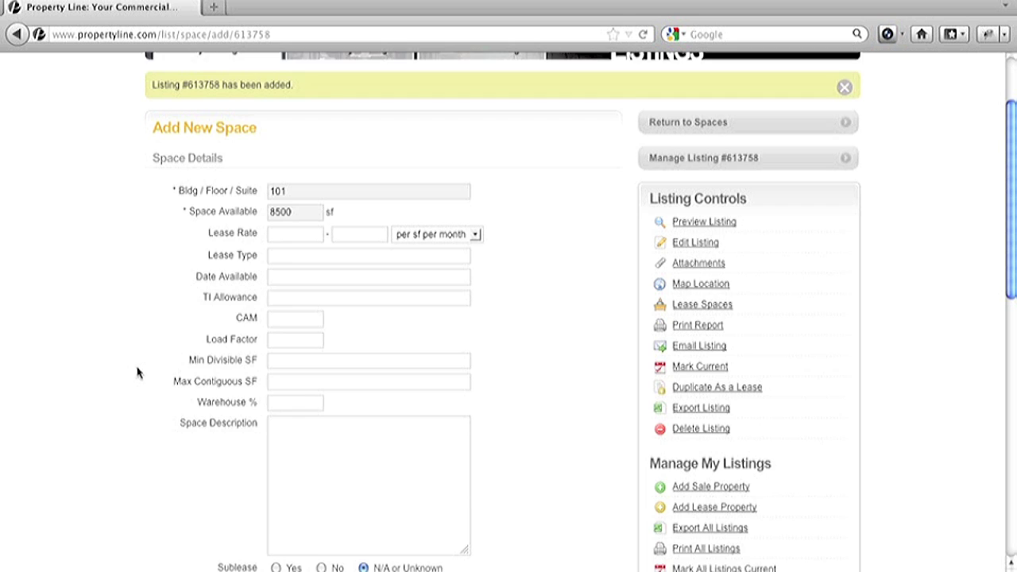
{"action": "scroll", "coordinate": [137, 372], "scroll_direction": "down", "scroll_amount": 2}
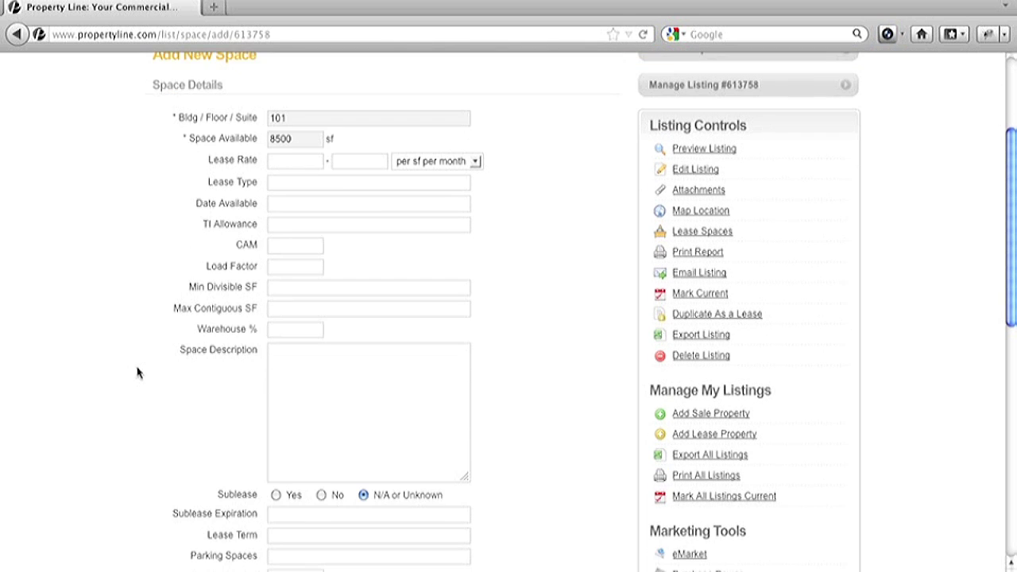
{"action": "scroll", "coordinate": [141, 371], "scroll_direction": "down", "scroll_amount": 1}
{"action": "left_click", "coordinate": [281, 336]}
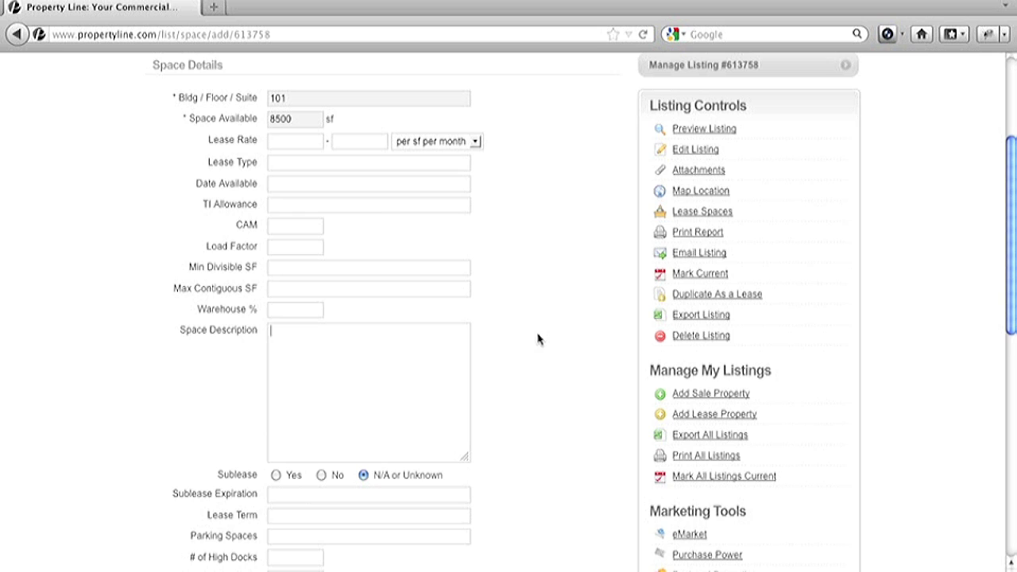
{"action": "type", "text": "Office space"}
- Set the space's Sublease to Yes, parking spaces to 15 and Broadband to Yes, and submit the space
{"action": "scroll", "coordinate": [540, 364], "scroll_direction": "down", "scroll_amount": 3}
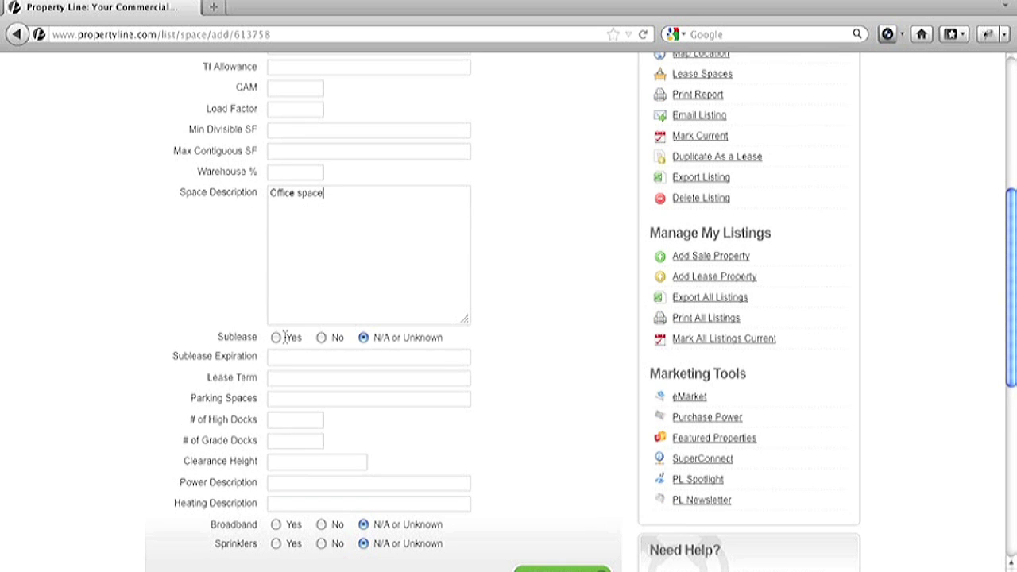
{"action": "left_click", "coordinate": [277, 337]}
{"action": "scroll", "coordinate": [164, 302], "scroll_direction": "down", "scroll_amount": 1}
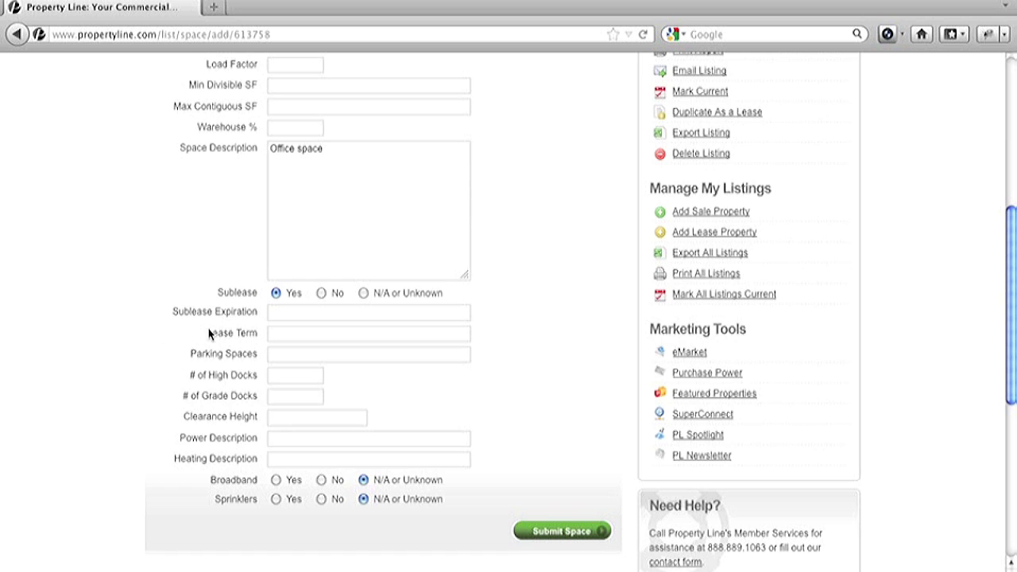
{"action": "scroll", "coordinate": [172, 336], "scroll_direction": "down", "scroll_amount": 1}
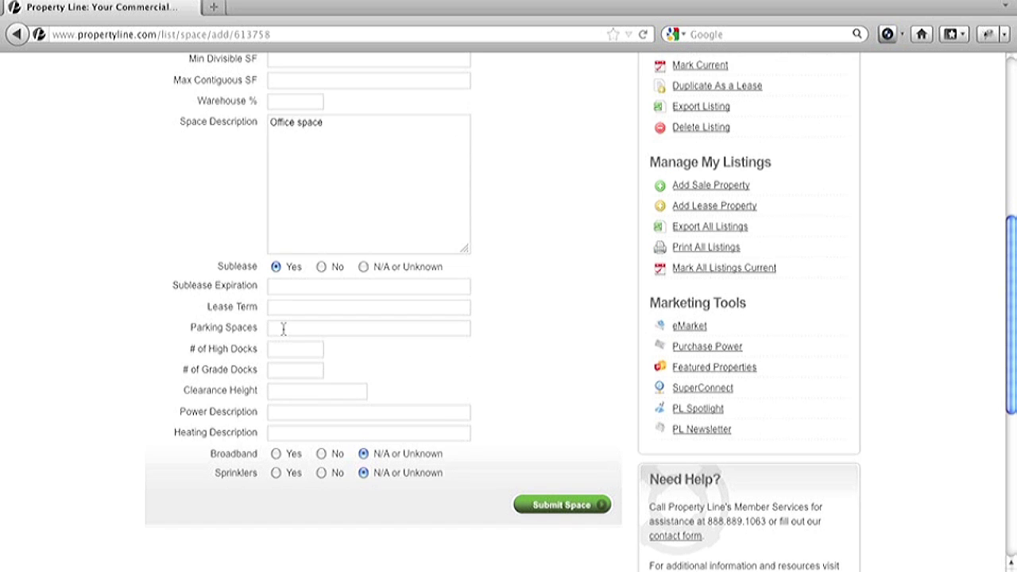
{"action": "left_click", "coordinate": [283, 328]}
{"action": "type", "text": "15"}
{"action": "scroll", "coordinate": [502, 335], "scroll_direction": "down", "scroll_amount": 3}
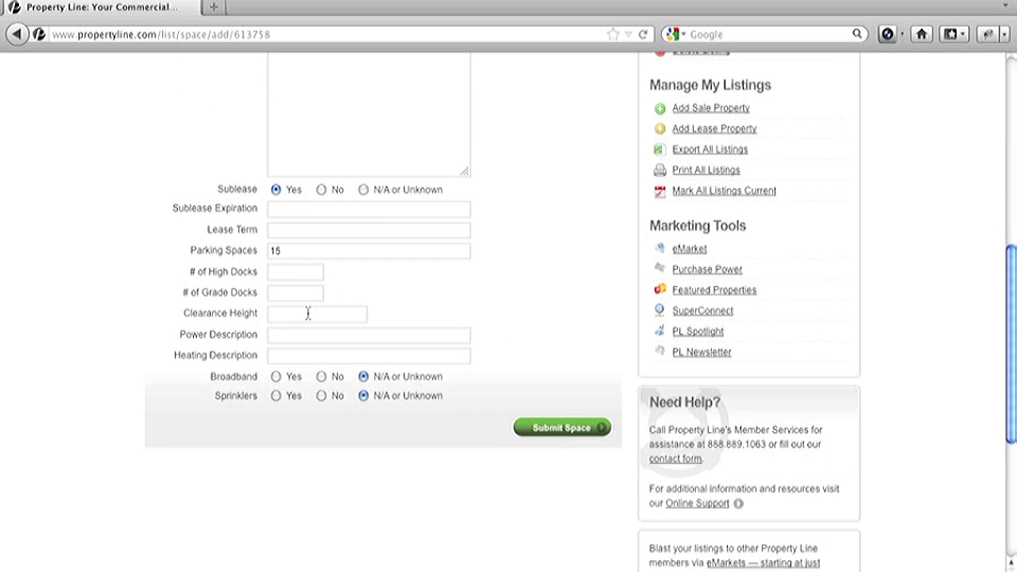
{"action": "left_click", "coordinate": [276, 377]}
{"action": "left_click", "coordinate": [560, 428]}
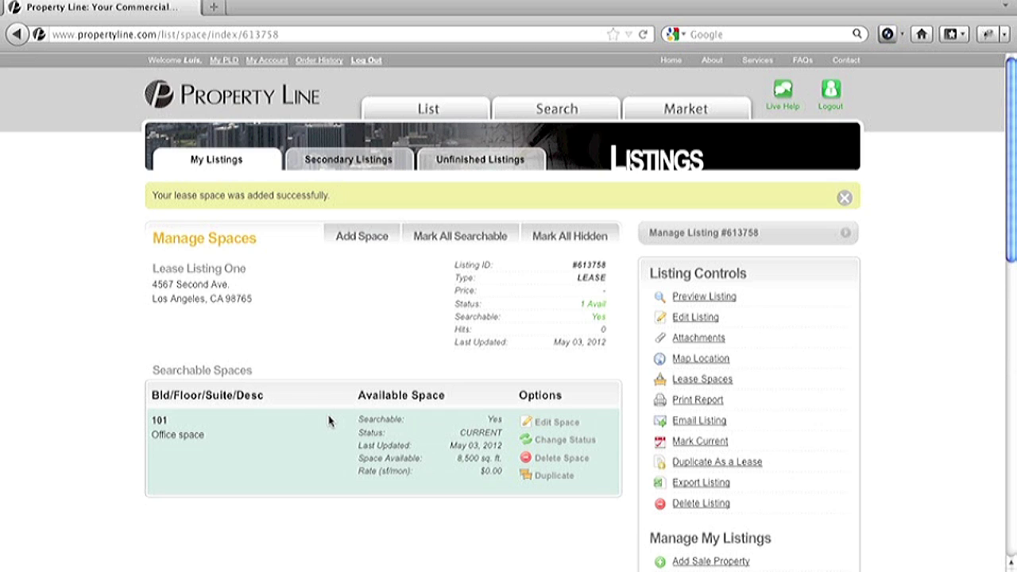
- Examine the status and searchable options available for lease space 101, and close the dialog without submitting
{"action": "left_click", "coordinate": [561, 442]}
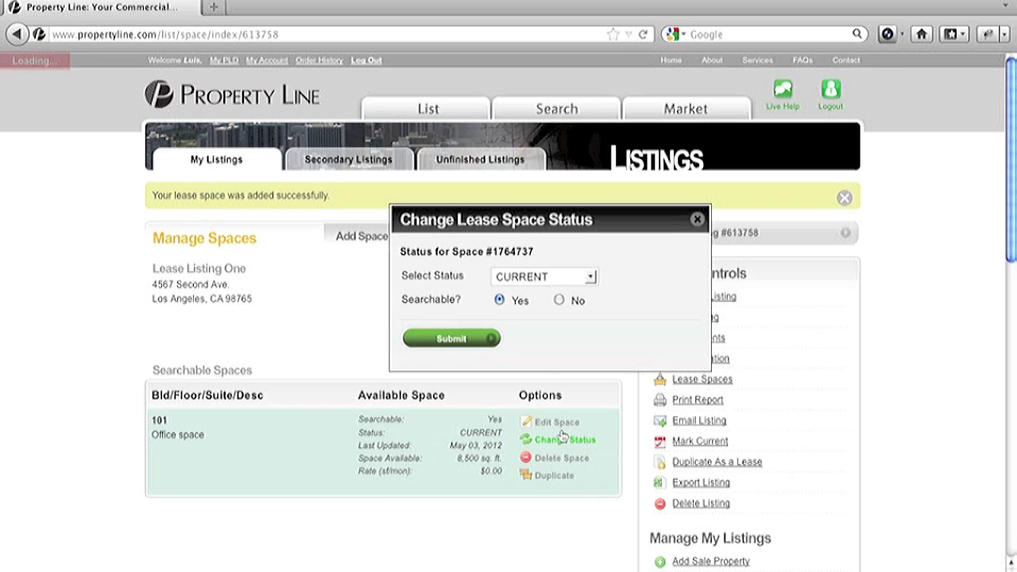
{"action": "left_click", "coordinate": [591, 278]}
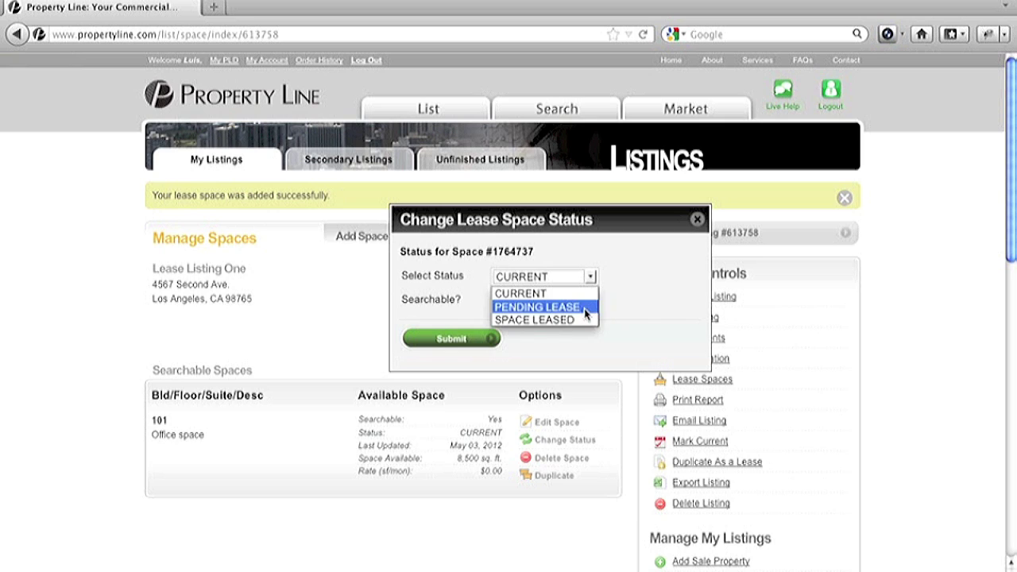
{"action": "left_click", "coordinate": [643, 312]}
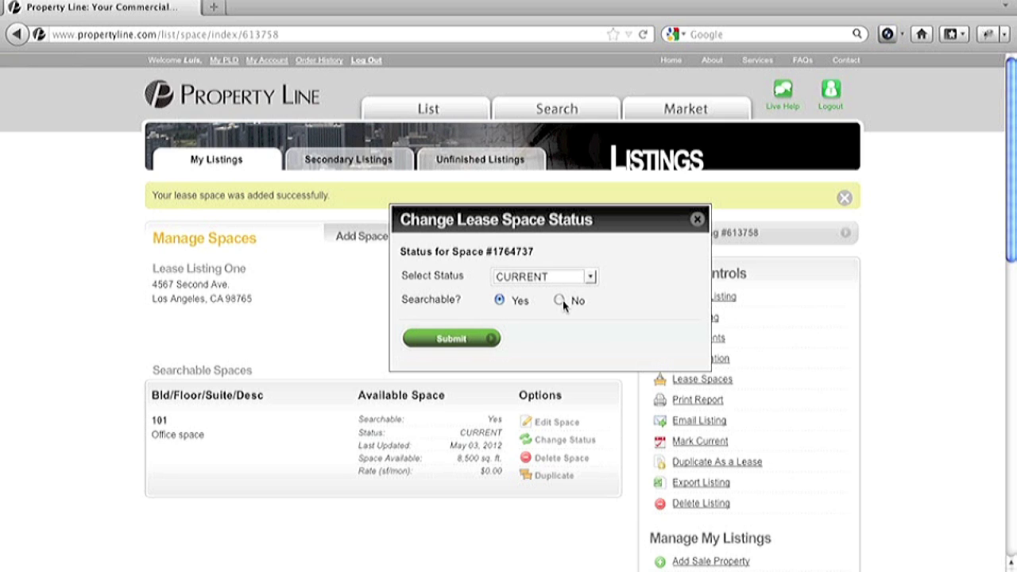
{"action": "left_click", "coordinate": [698, 222]}
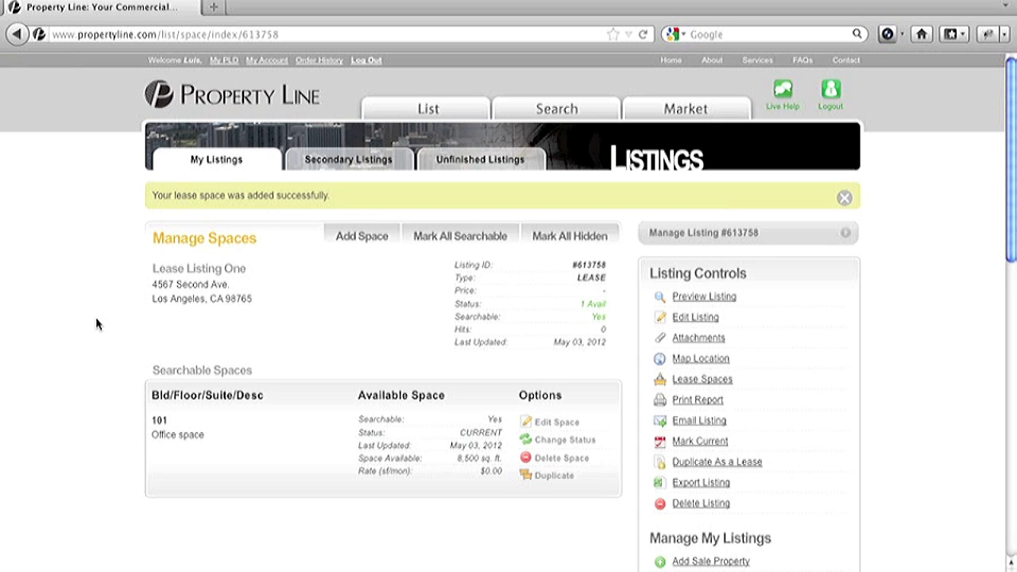
- Search the listings for Lease Only properties in the Office category, keeping Los Angeles, California as the location
{"action": "left_click", "coordinate": [554, 114]}
{"action": "left_click", "coordinate": [556, 263]}
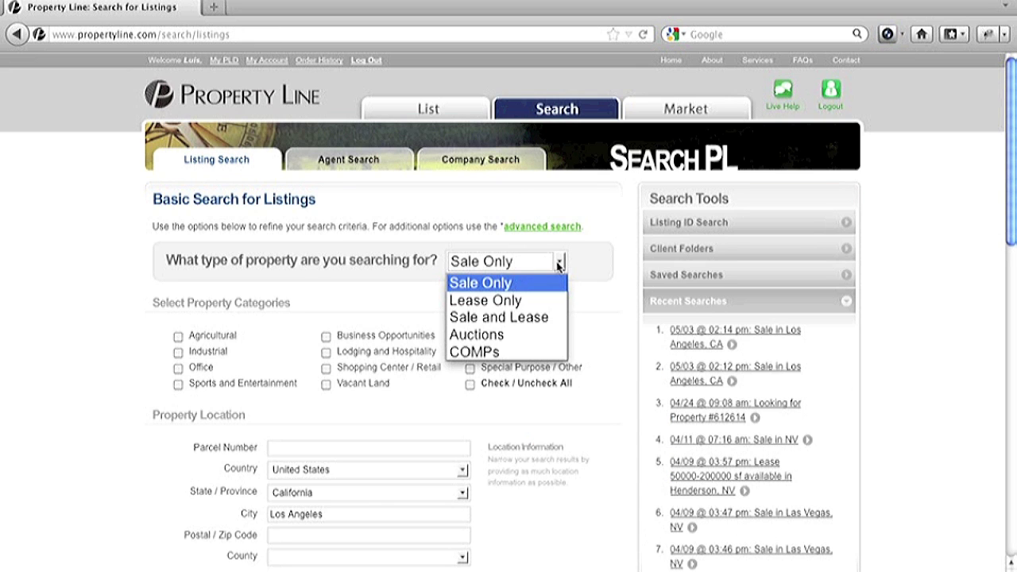
{"action": "left_click", "coordinate": [531, 302]}
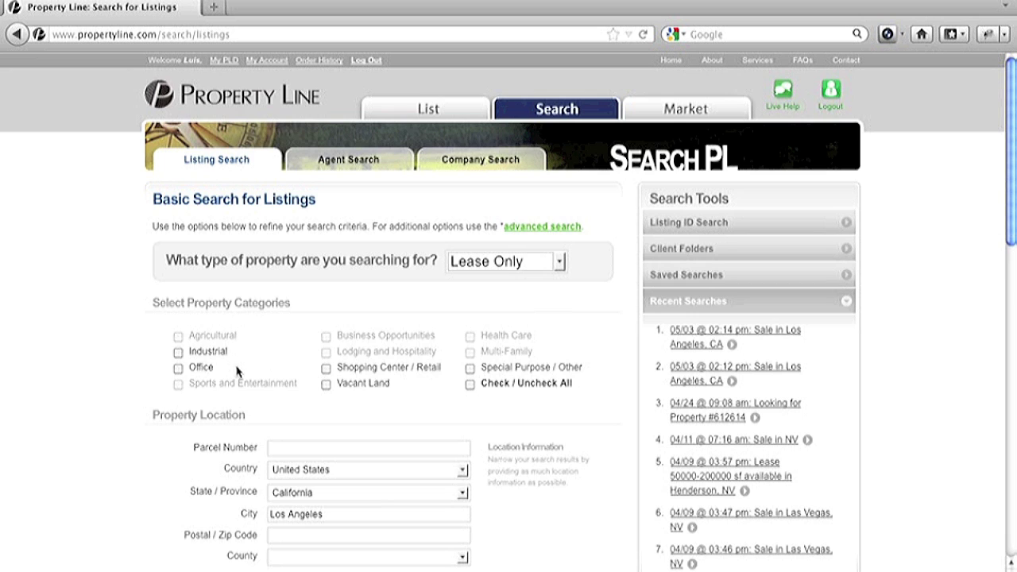
{"action": "left_click", "coordinate": [178, 370]}
{"action": "scroll", "coordinate": [143, 371], "scroll_direction": "down", "scroll_amount": 2}
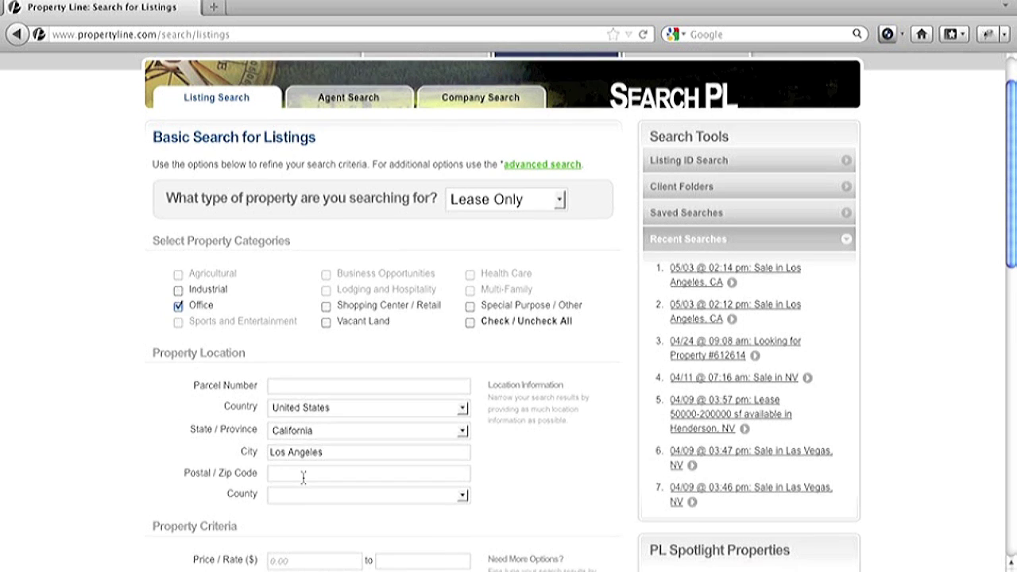
{"action": "scroll", "coordinate": [303, 476], "scroll_direction": "down", "scroll_amount": 5}
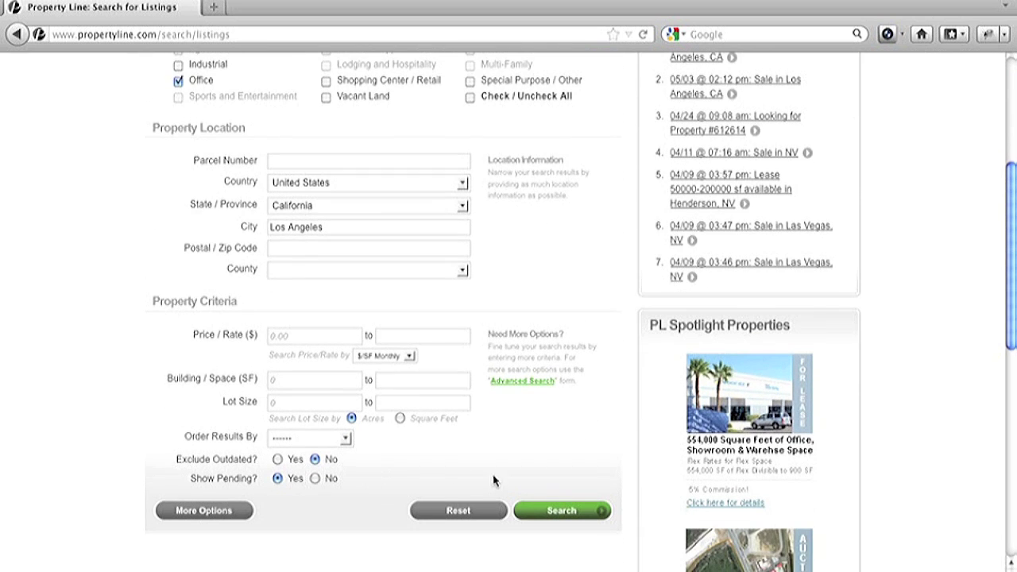
{"action": "left_click", "coordinate": [557, 510]}
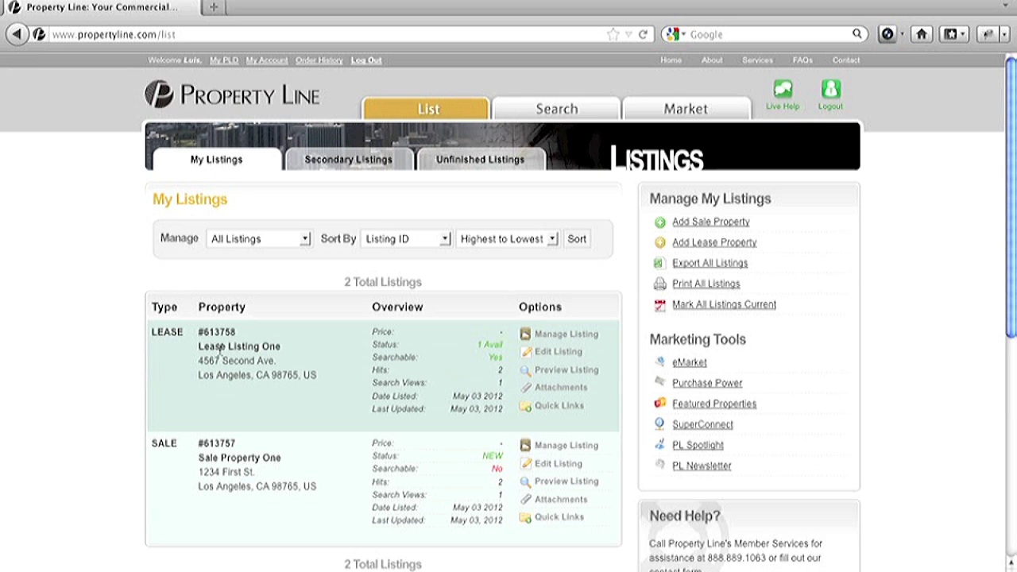
- Delete space 101 from the lease spaces of Lease Listing One in the account's own listings
{"action": "left_click", "coordinate": [562, 337]}
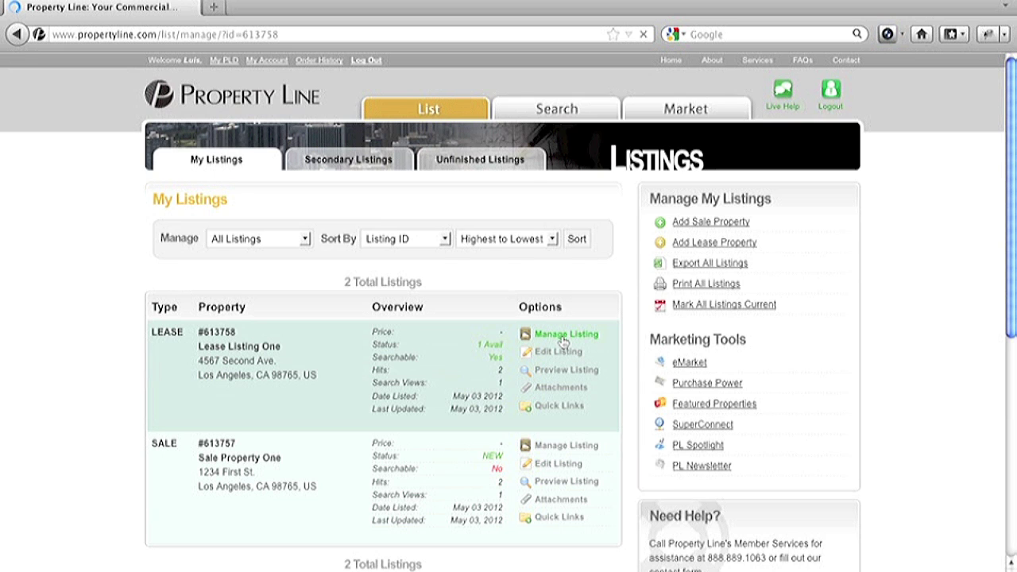
{"action": "scroll", "coordinate": [529, 410], "scroll_direction": "down", "scroll_amount": 3}
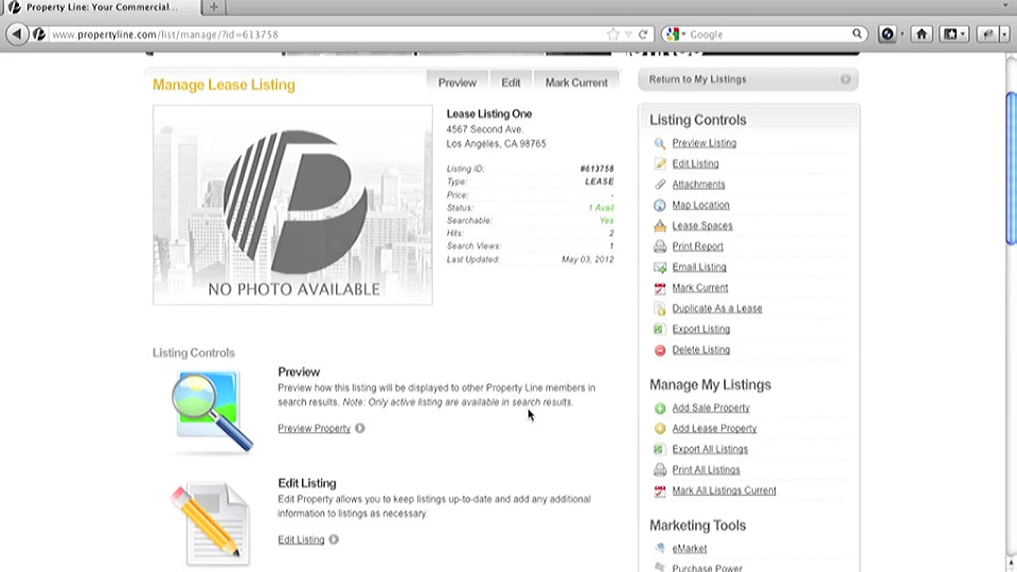
{"action": "scroll", "coordinate": [529, 414], "scroll_direction": "up", "scroll_amount": 3}
{"action": "scroll", "coordinate": [529, 413], "scroll_direction": "down", "scroll_amount": 4}
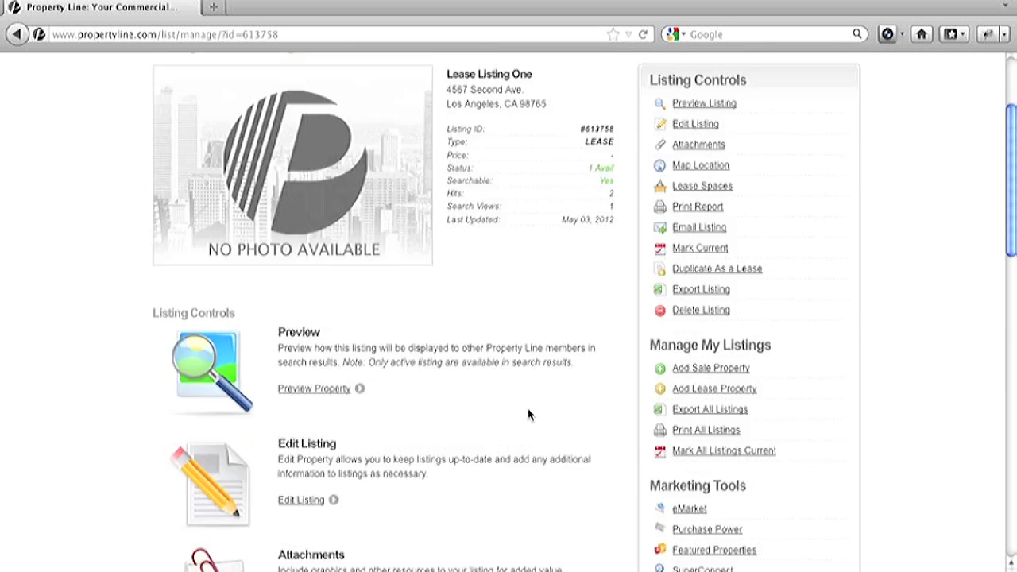
{"action": "scroll", "coordinate": [528, 412], "scroll_direction": "down", "scroll_amount": 8}
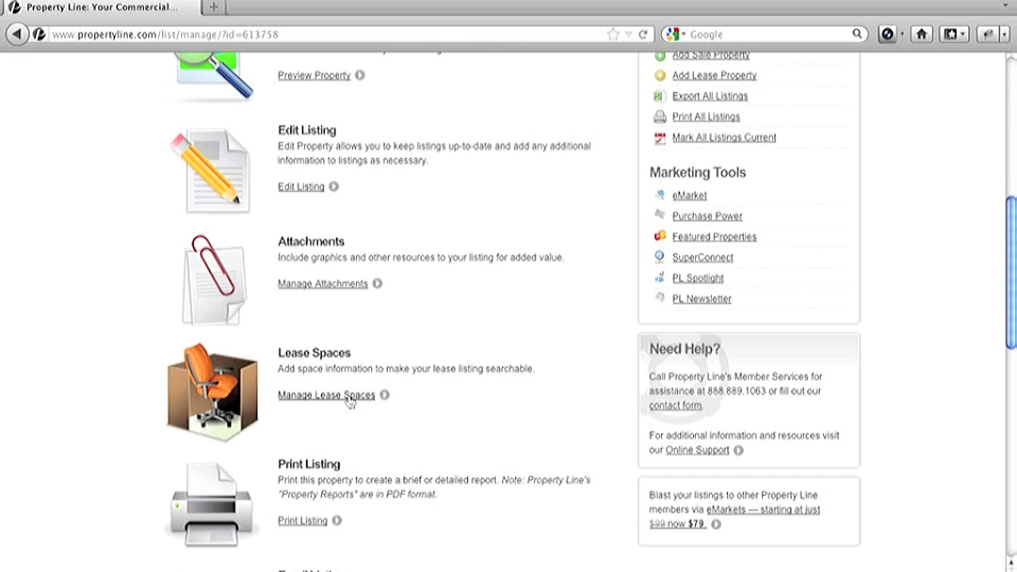
{"action": "left_click", "coordinate": [348, 397]}
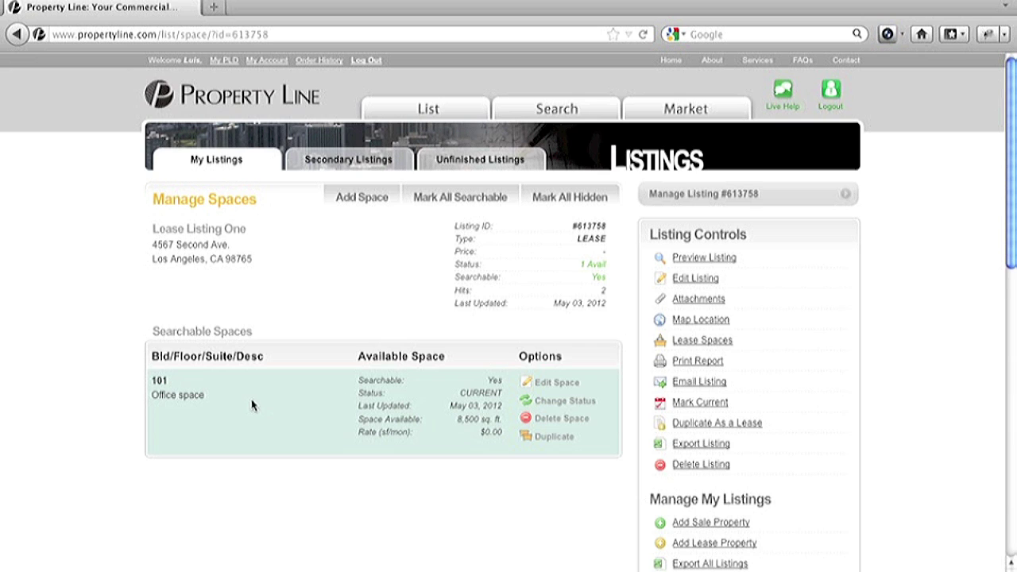
{"action": "left_click", "coordinate": [566, 419]}
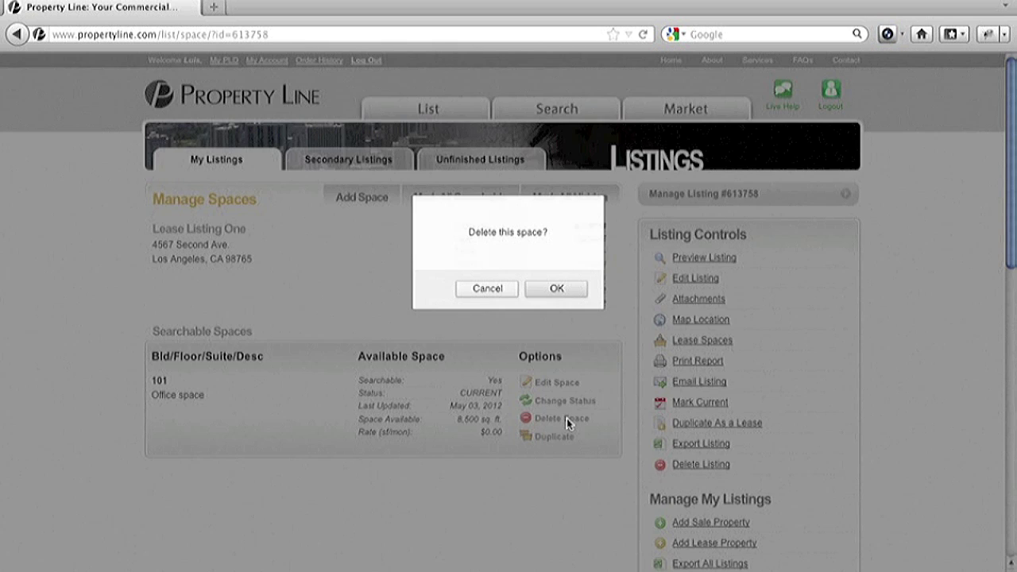
{"action": "left_click", "coordinate": [565, 295]}
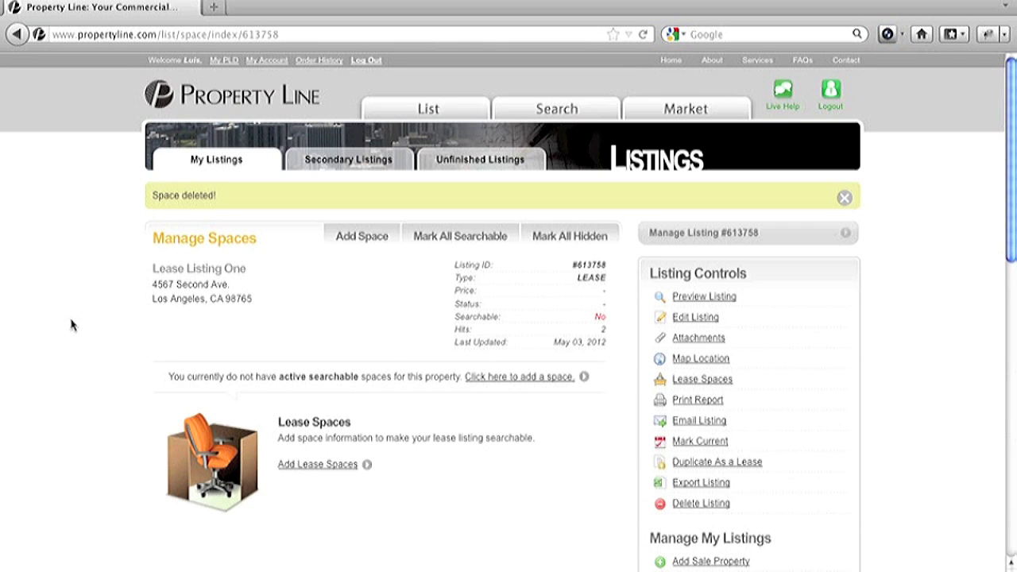
- Rerun the Lease Only office search for Los Angeles and check the first results page for Lease Listing One
{"action": "left_click", "coordinate": [561, 112]}
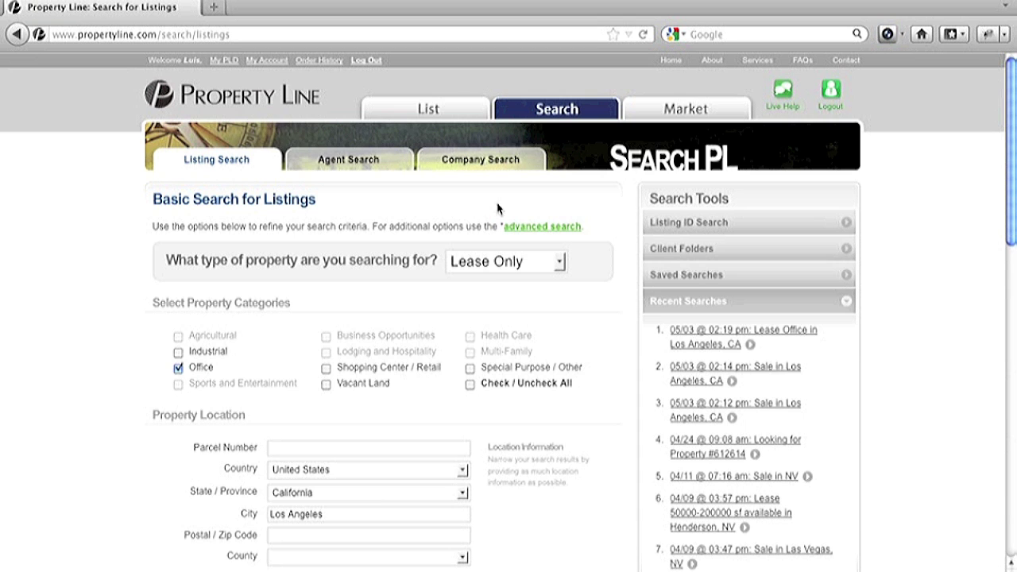
{"action": "scroll", "coordinate": [118, 367], "scroll_direction": "down", "scroll_amount": 5}
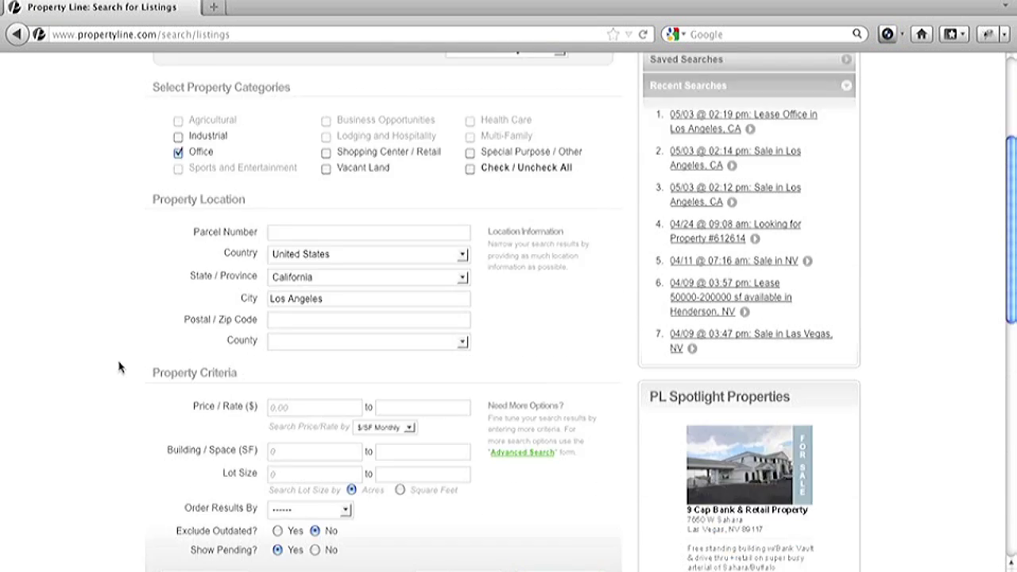
{"action": "scroll", "coordinate": [118, 367], "scroll_direction": "down", "scroll_amount": 3}
{"action": "left_click", "coordinate": [586, 407]}
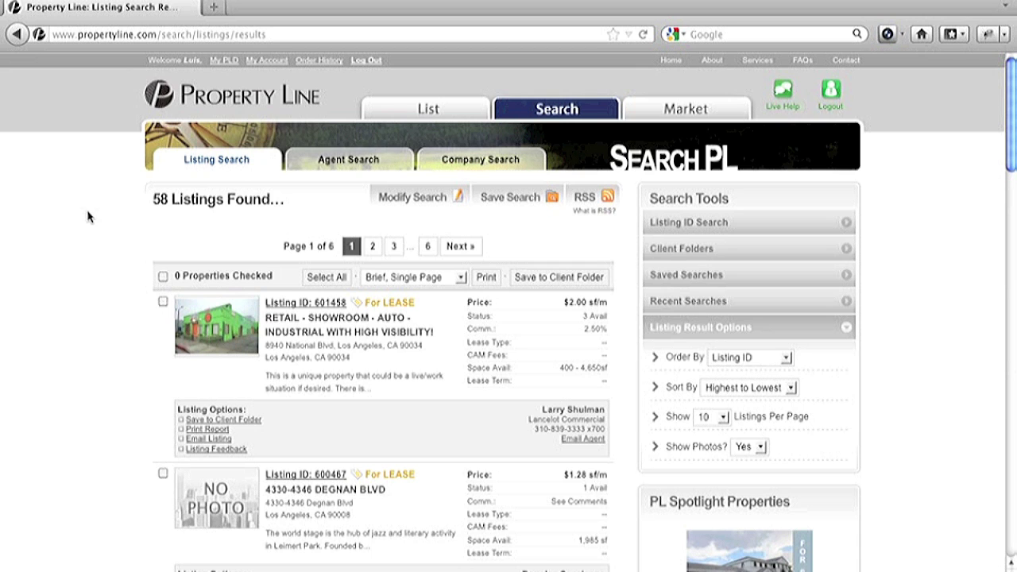
{"action": "scroll", "coordinate": [112, 329], "scroll_direction": "down", "scroll_amount": 2}
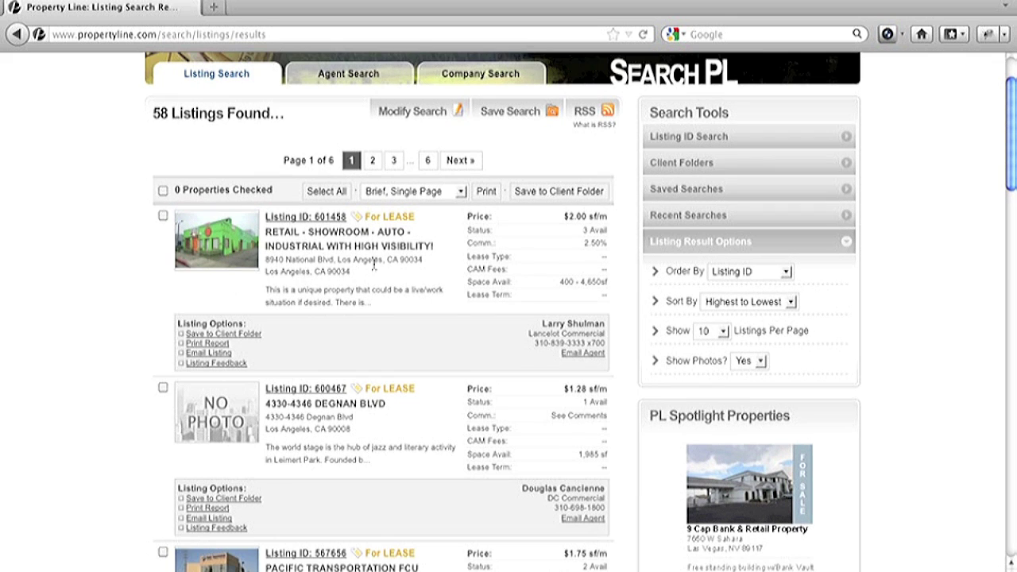
{"action": "scroll", "coordinate": [105, 329], "scroll_direction": "down", "scroll_amount": 5}
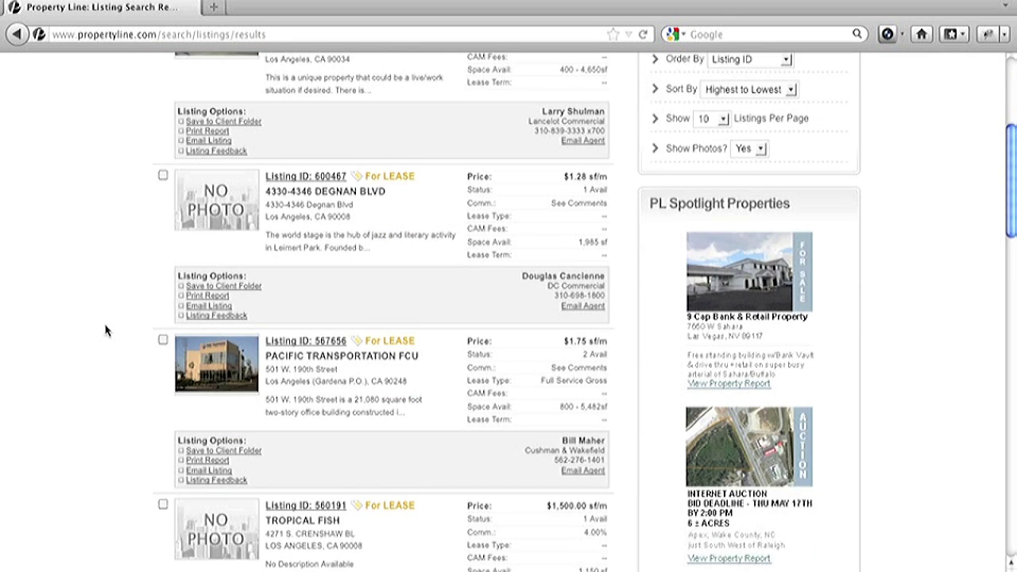
{"action": "scroll", "coordinate": [294, 350], "scroll_direction": "down", "scroll_amount": 8}
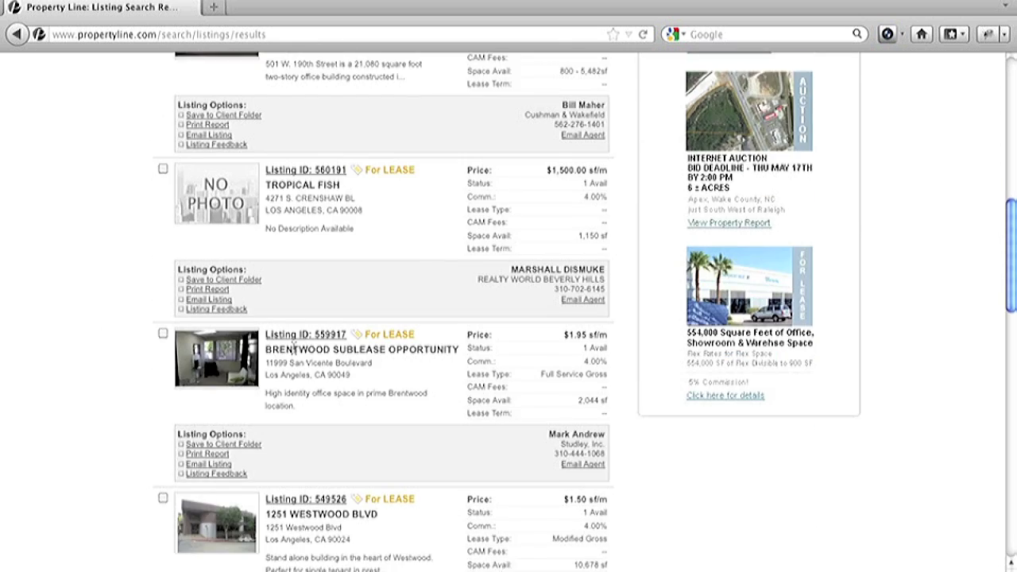
{"action": "scroll", "coordinate": [294, 350], "scroll_direction": "up", "scroll_amount": 14}
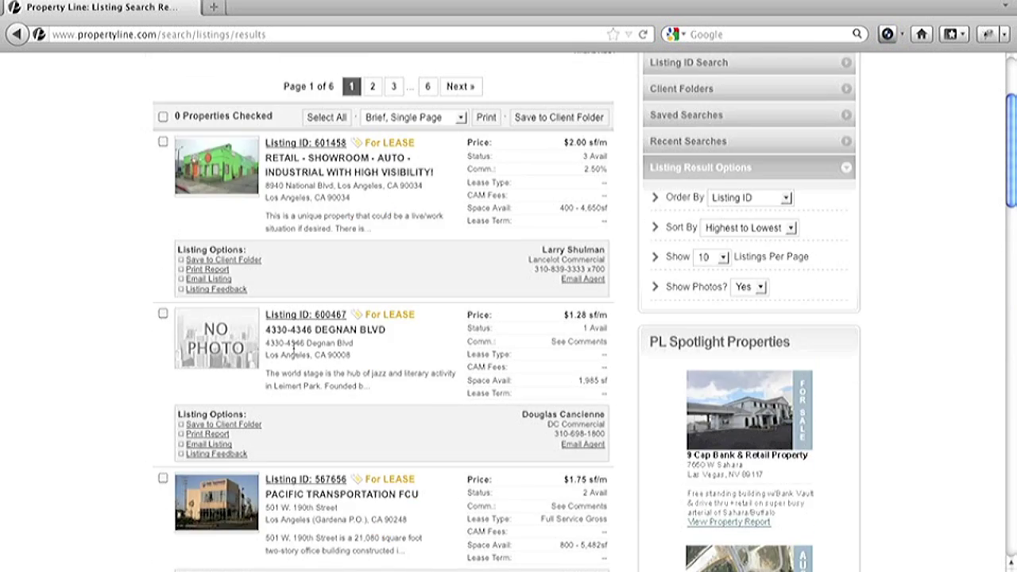
{"action": "scroll", "coordinate": [294, 345], "scroll_direction": "up", "scroll_amount": 4}
{"action": "scroll", "coordinate": [94, 286], "scroll_direction": "up", "scroll_amount": 1}
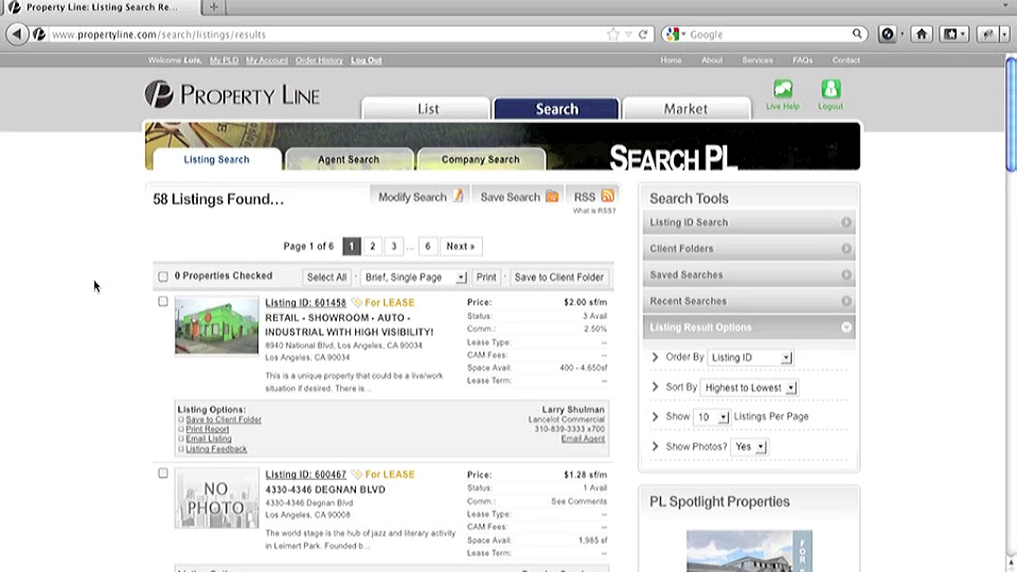